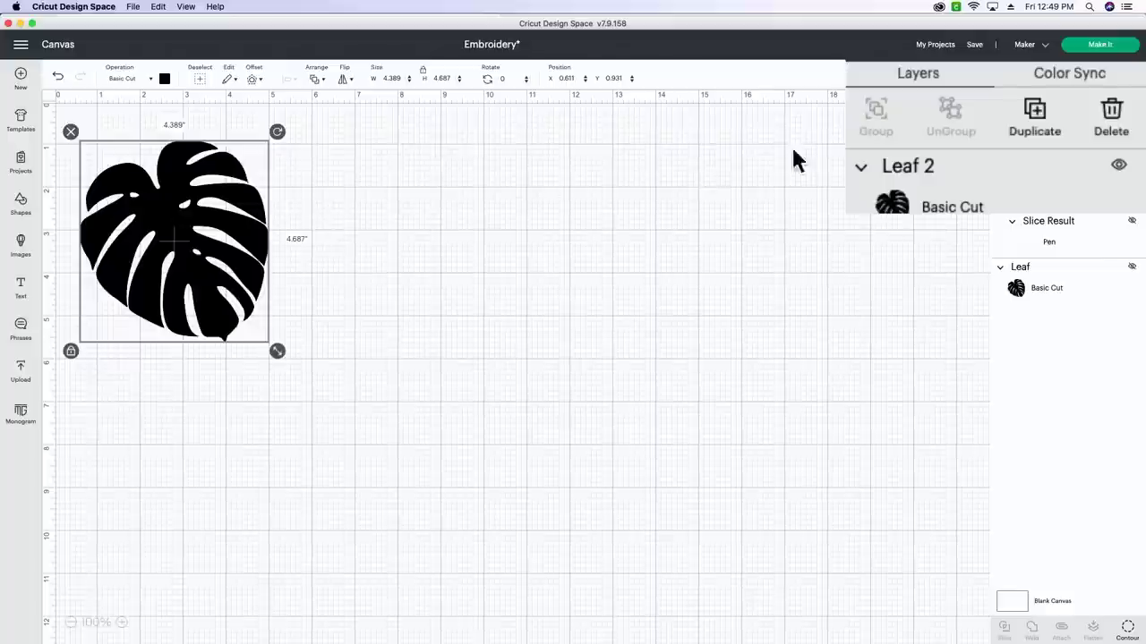
# Duplicate the black monstera leaf, place the copy overlapping the original's right side, and recolor the copy green.
pyautogui.click(1041, 109)
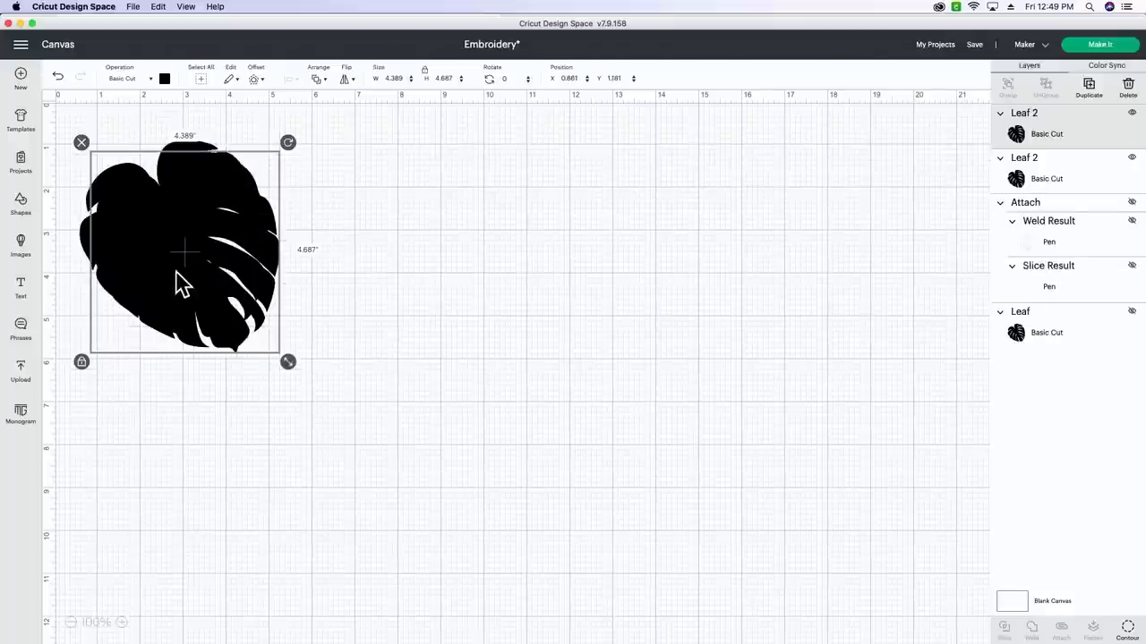
pyautogui.moveTo(184, 281); pyautogui.dragTo(313, 281)
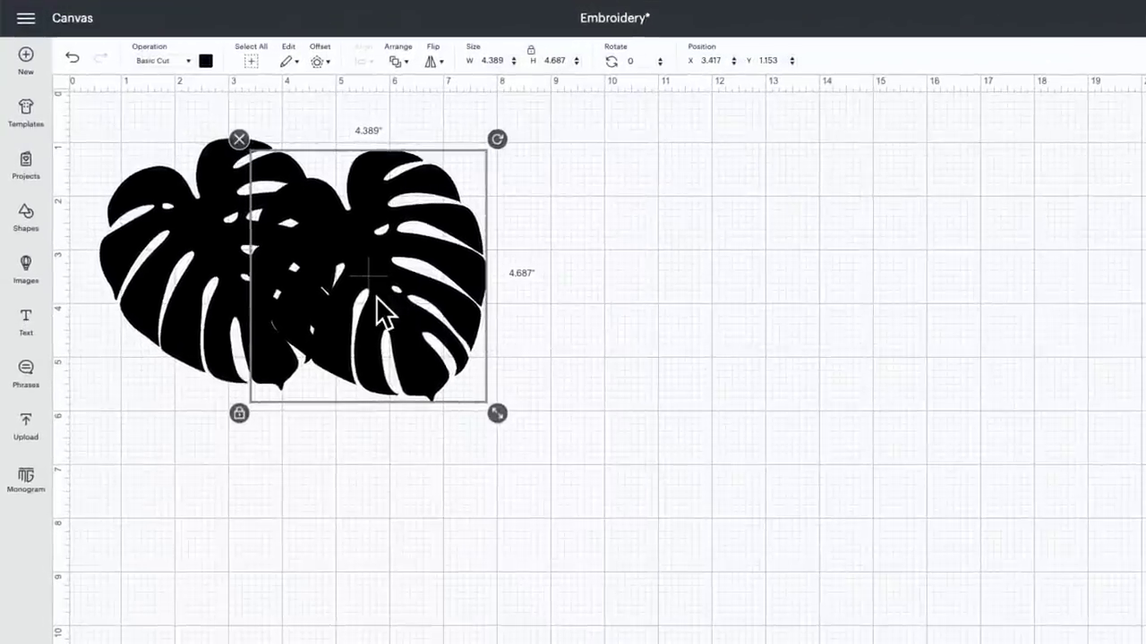
pyautogui.click(205, 61)
pyautogui.click(241, 124)
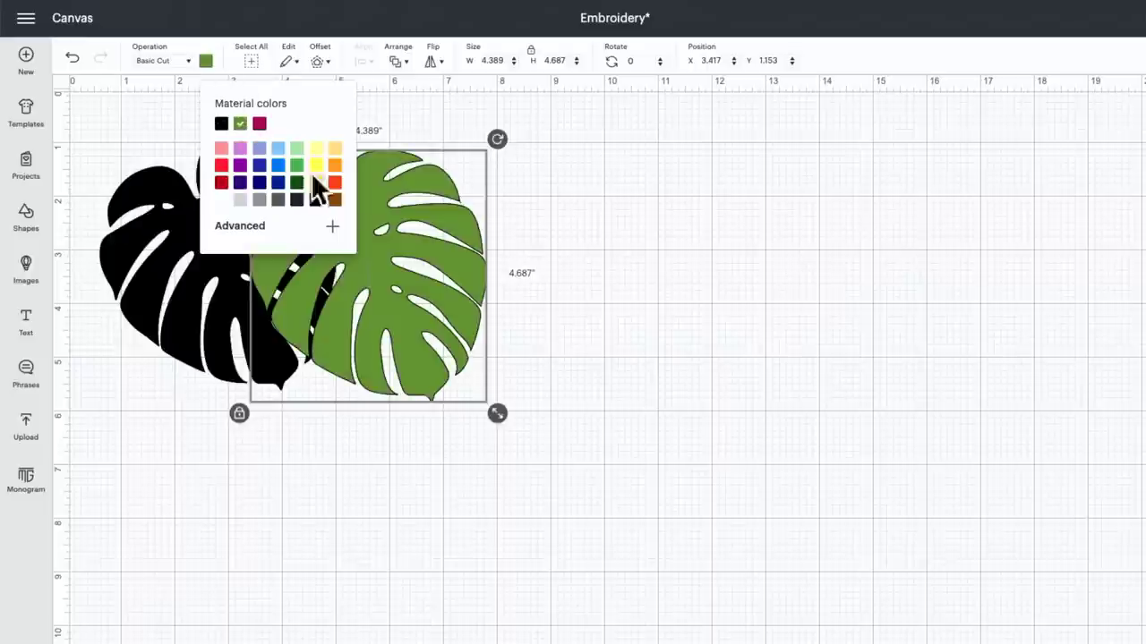
pyautogui.click(624, 251)
# Shrink the green leaf to about 3.75 by 4.005 inches, rotate it to about 335.87°, and place it over the black leaf's upper right.
pyautogui.moveTo(348, 323); pyautogui.dragTo(340, 322)
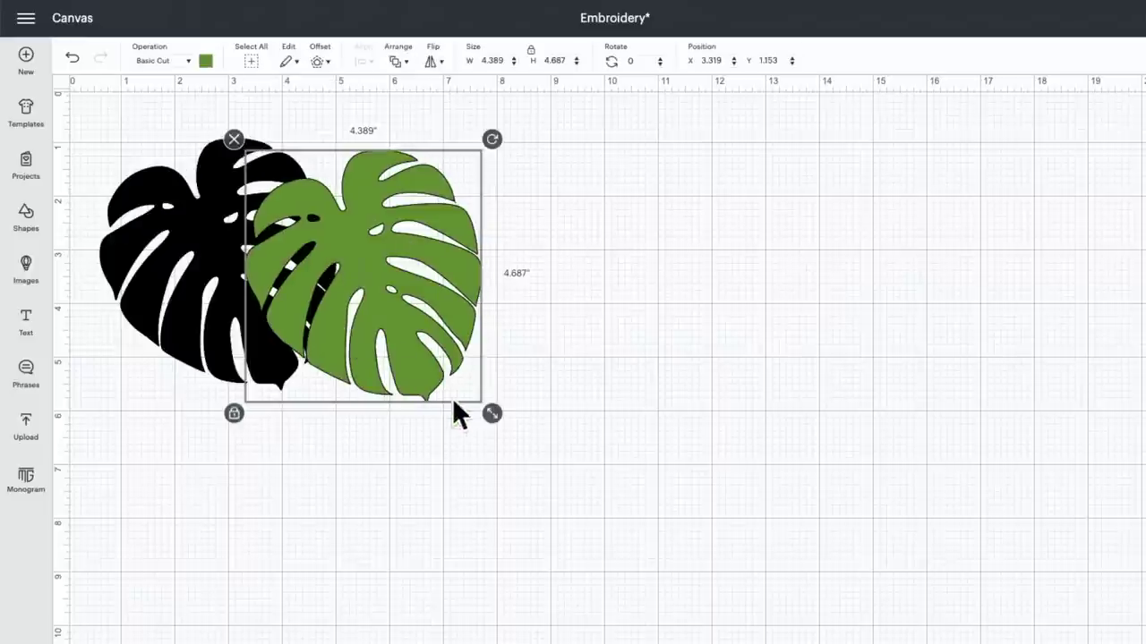
pyautogui.moveTo(492, 413); pyautogui.dragTo(459, 368)
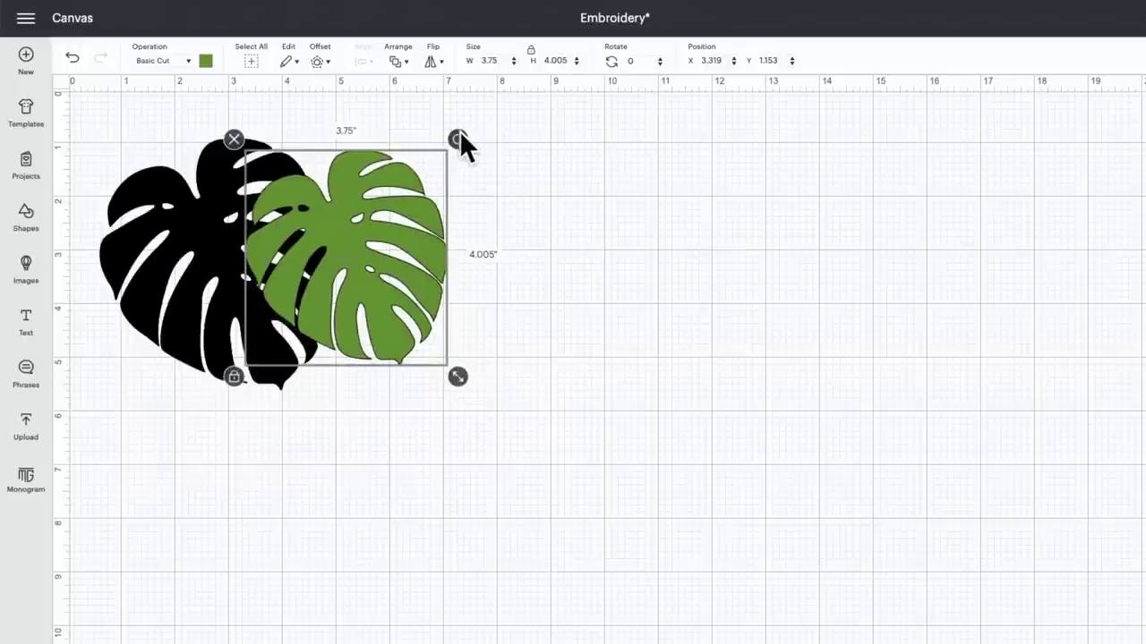
pyautogui.moveTo(459, 131); pyautogui.dragTo(396, 112)
pyautogui.moveTo(364, 237); pyautogui.dragTo(314, 194)
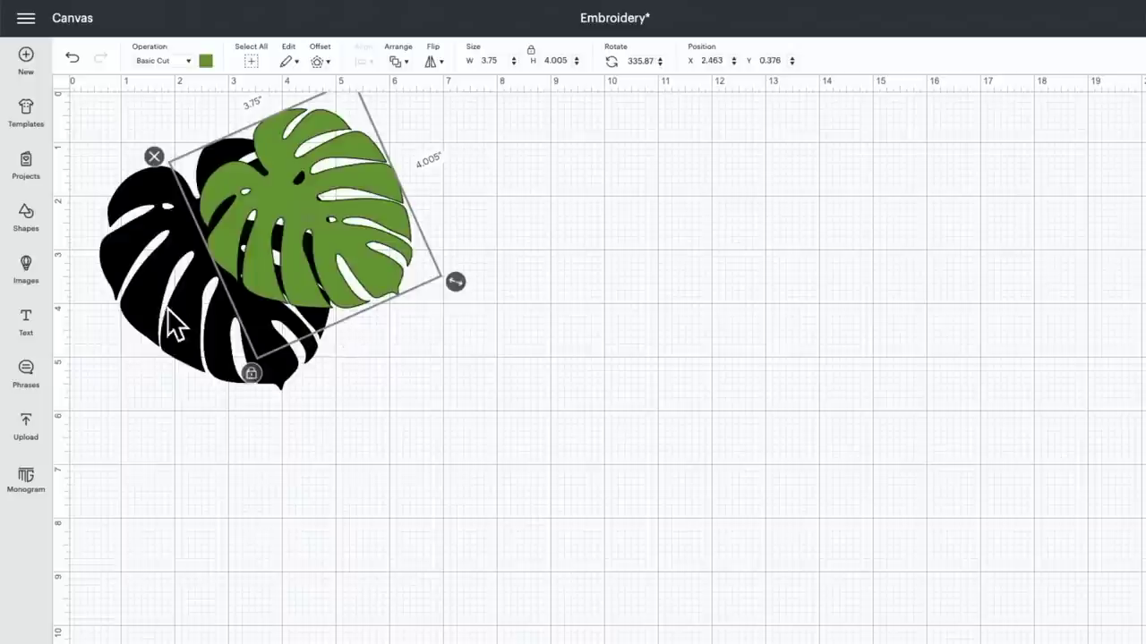
# Rotate the black leaf to about 4.29° and shift the green leaf left to about X 2.102, Y 0.39.
pyautogui.click(215, 349)
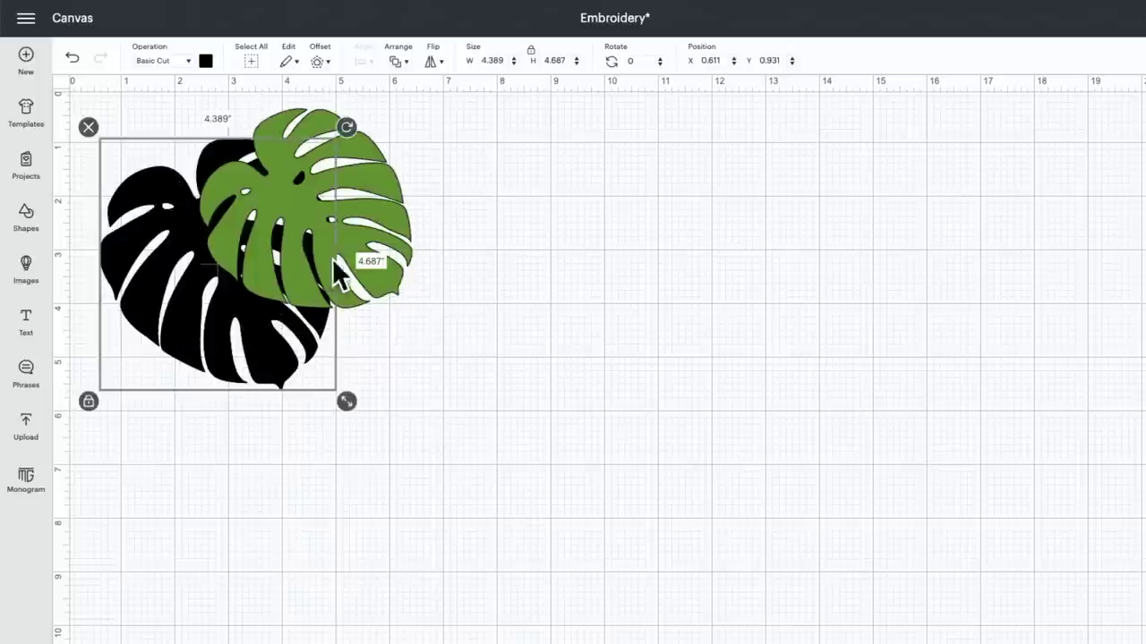
pyautogui.moveTo(349, 129); pyautogui.dragTo(359, 148)
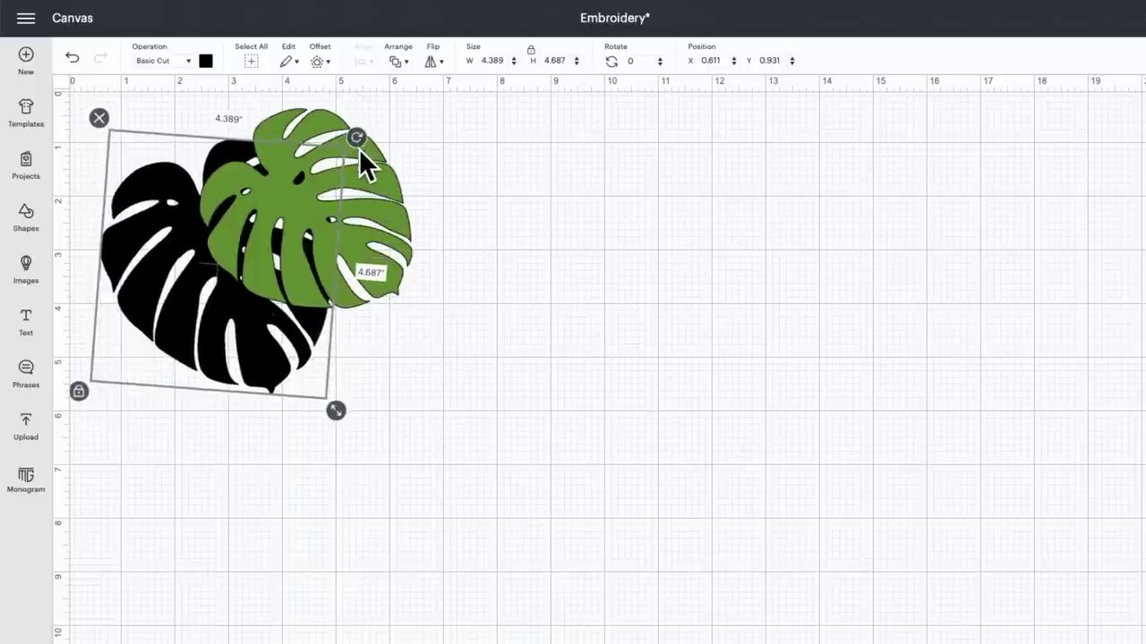
pyautogui.click(366, 234)
pyautogui.moveTo(369, 257); pyautogui.dragTo(349, 256)
pyautogui.click(507, 274)
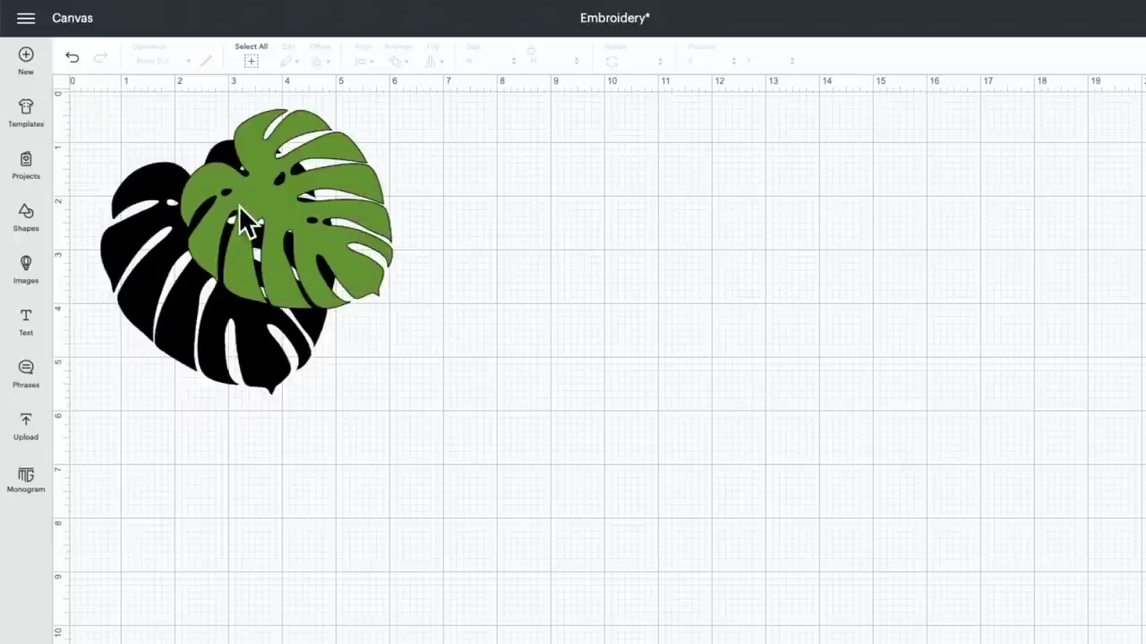
# Try the Pen operation on both overlapping leaves and undo it so they are cut shapes again.
pyautogui.click(284, 199)
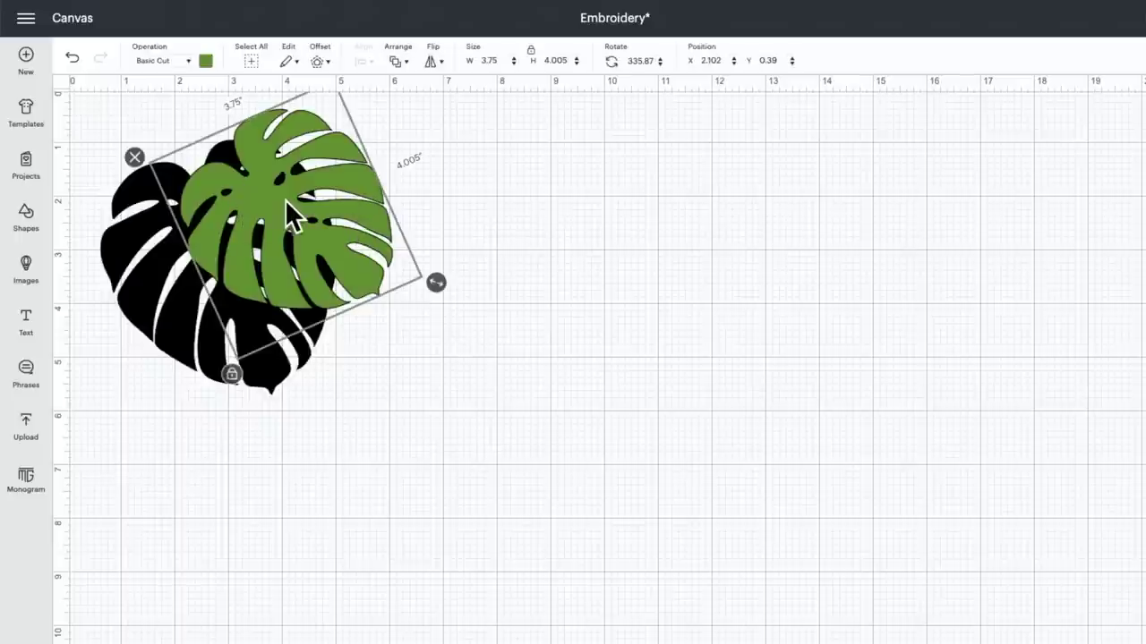
pyautogui.click(177, 59)
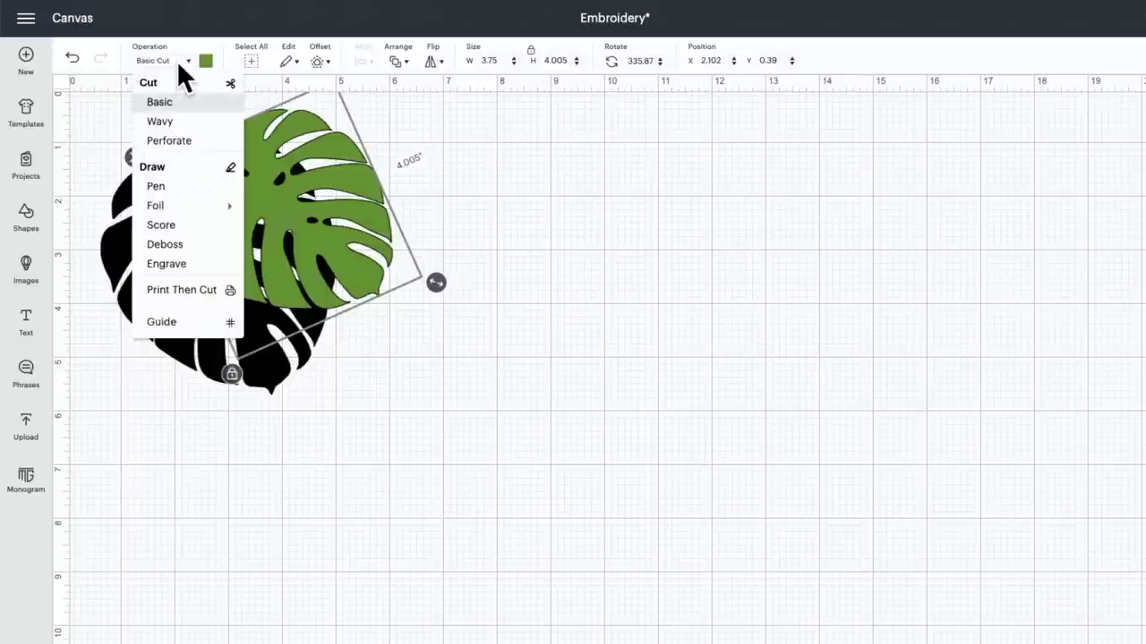
pyautogui.click(174, 188)
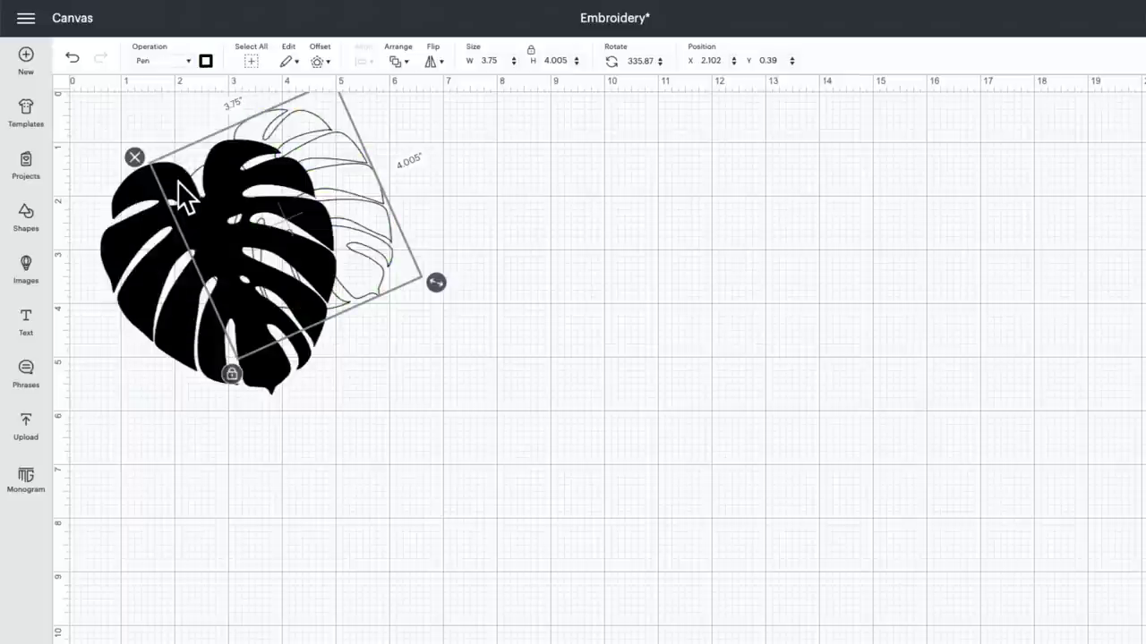
pyautogui.click(148, 280)
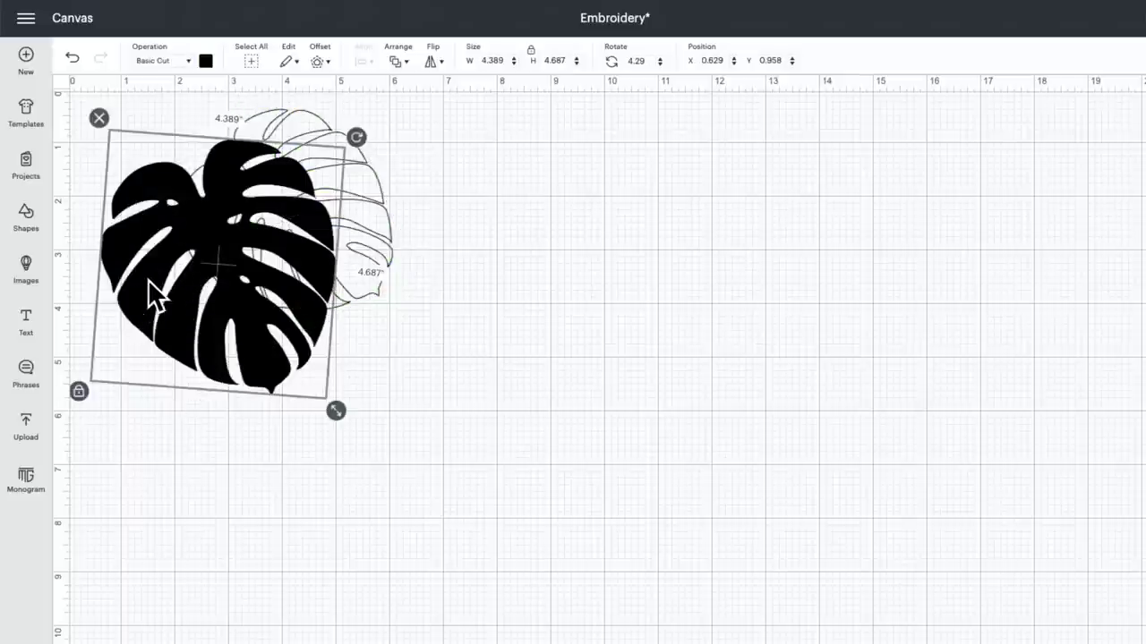
pyautogui.click(157, 61)
pyautogui.click(174, 190)
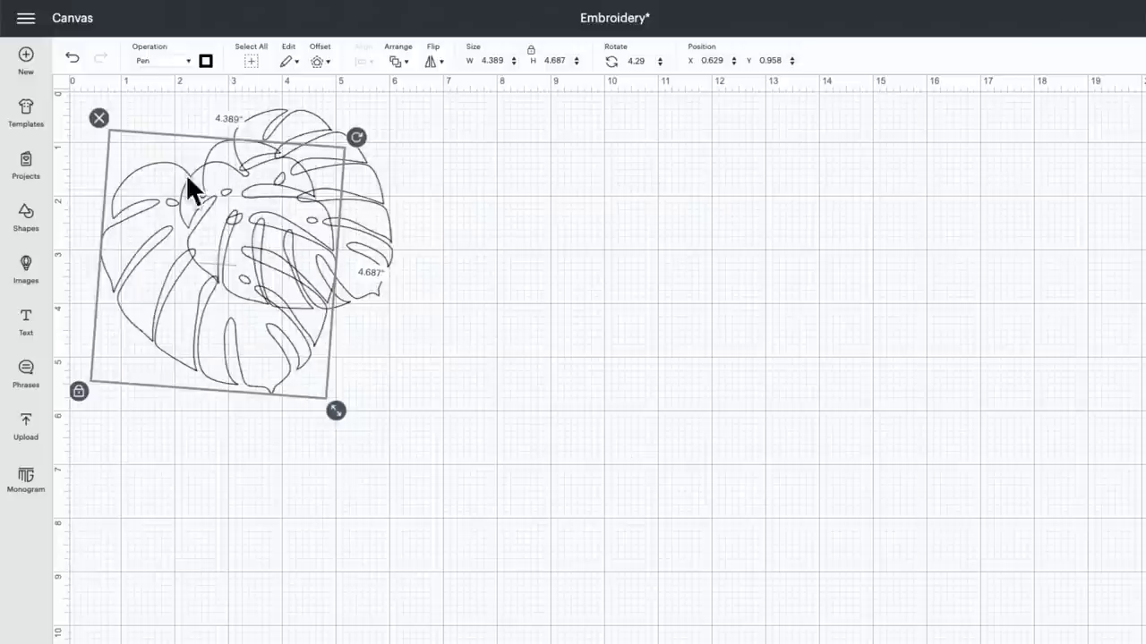
pyautogui.scroll(1, 292, 185)
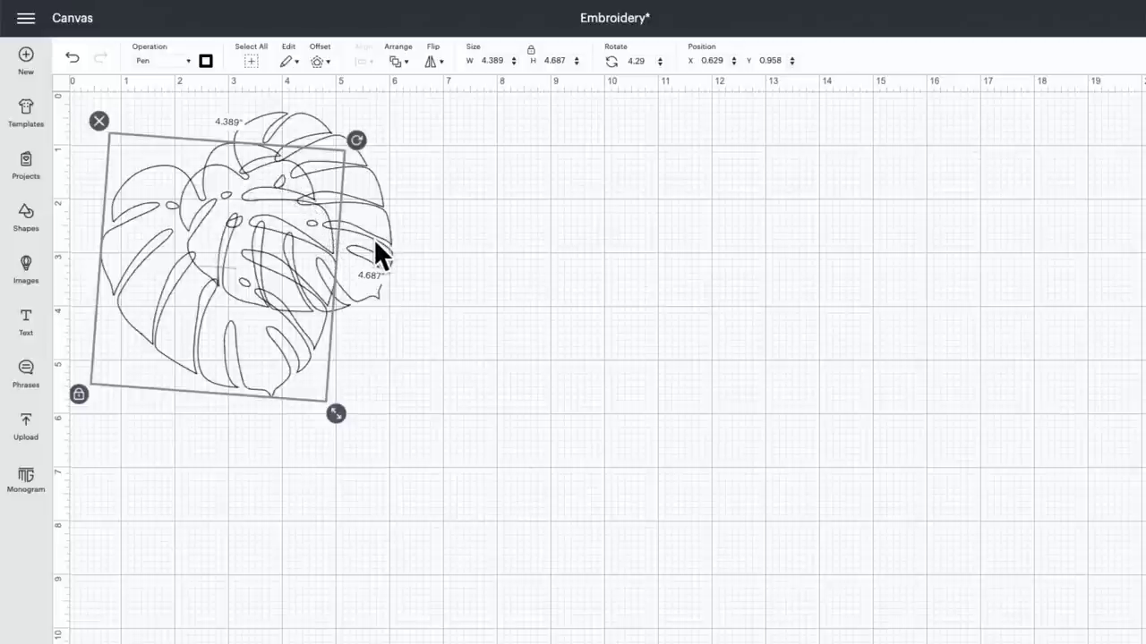
pyautogui.click(72, 59)
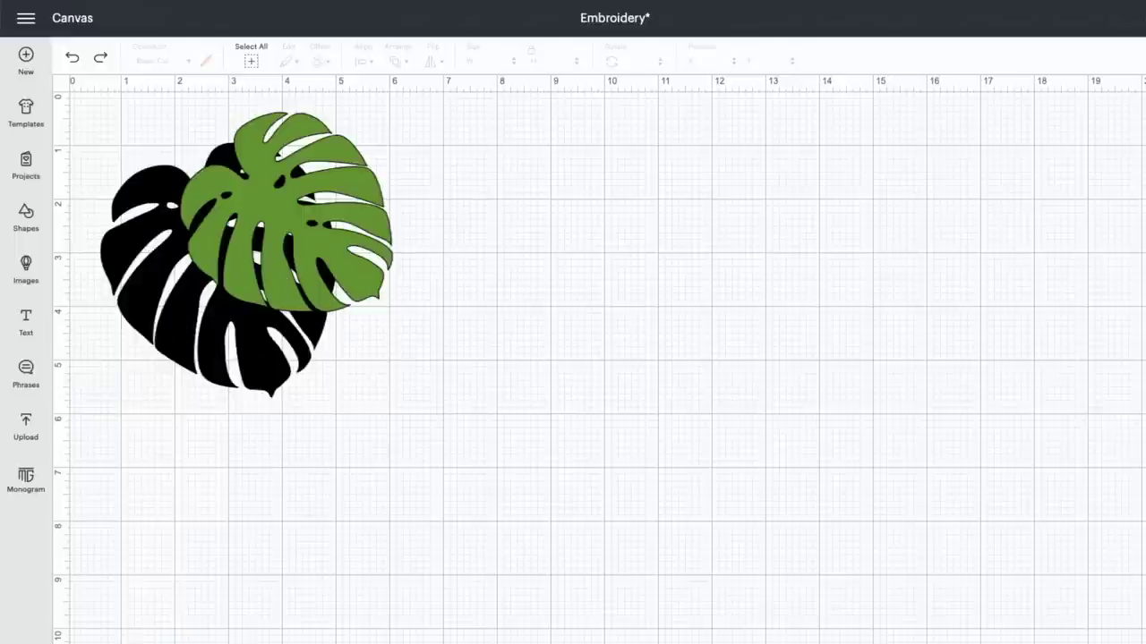
# Select both overlapping leaves and slice them against each other.
pyautogui.scroll(3, 600, 358)
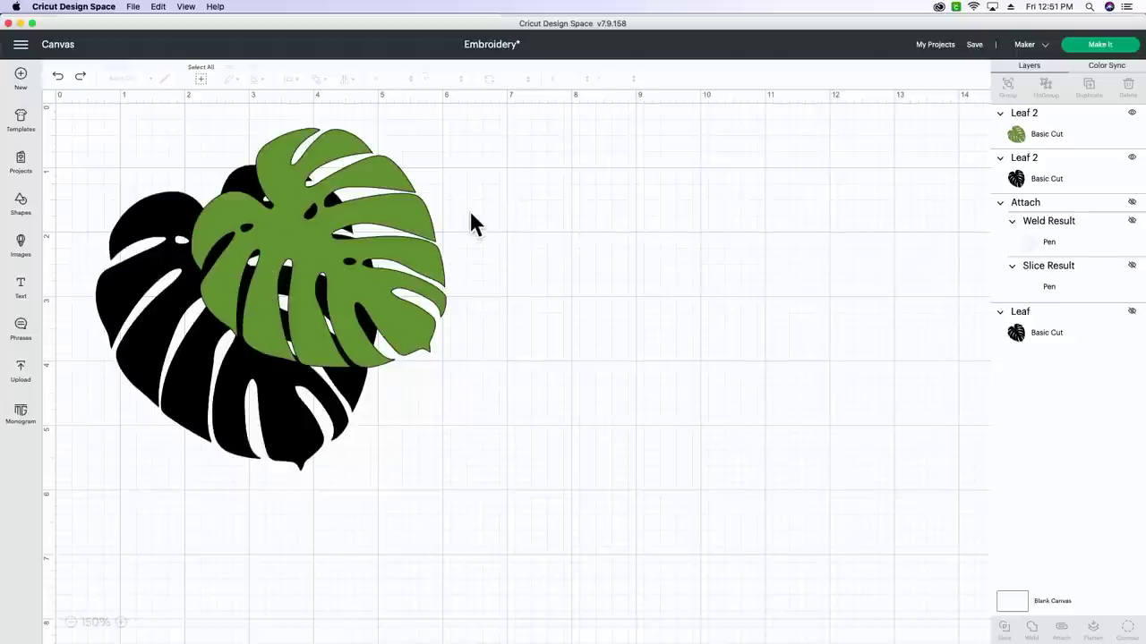
pyautogui.moveTo(480, 205); pyautogui.dragTo(169, 458)
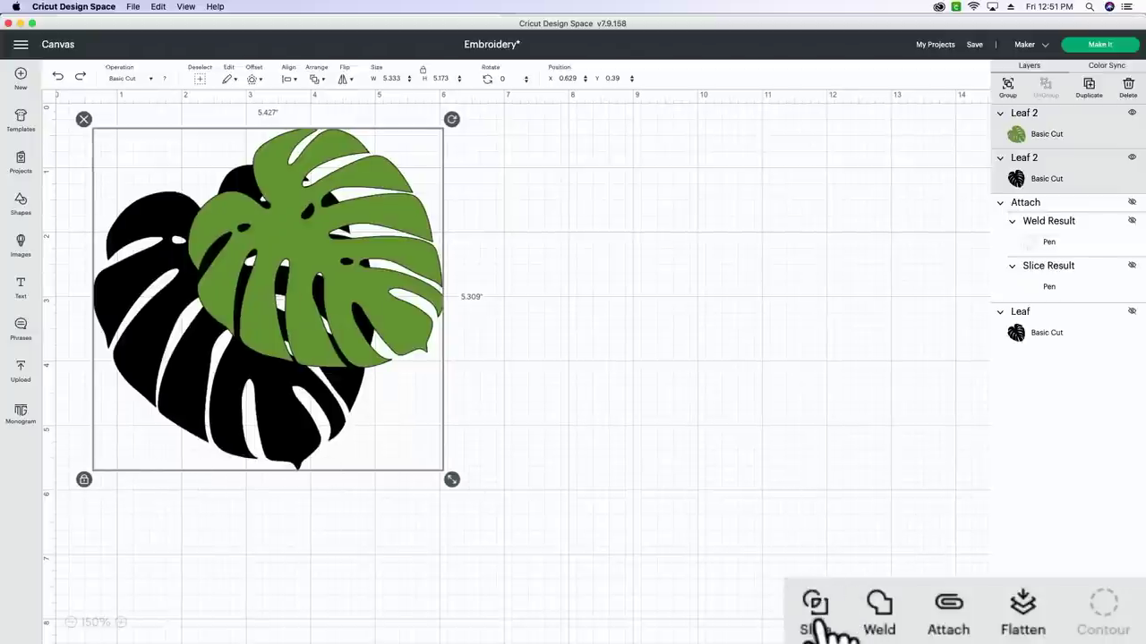
pyautogui.click(1004, 629)
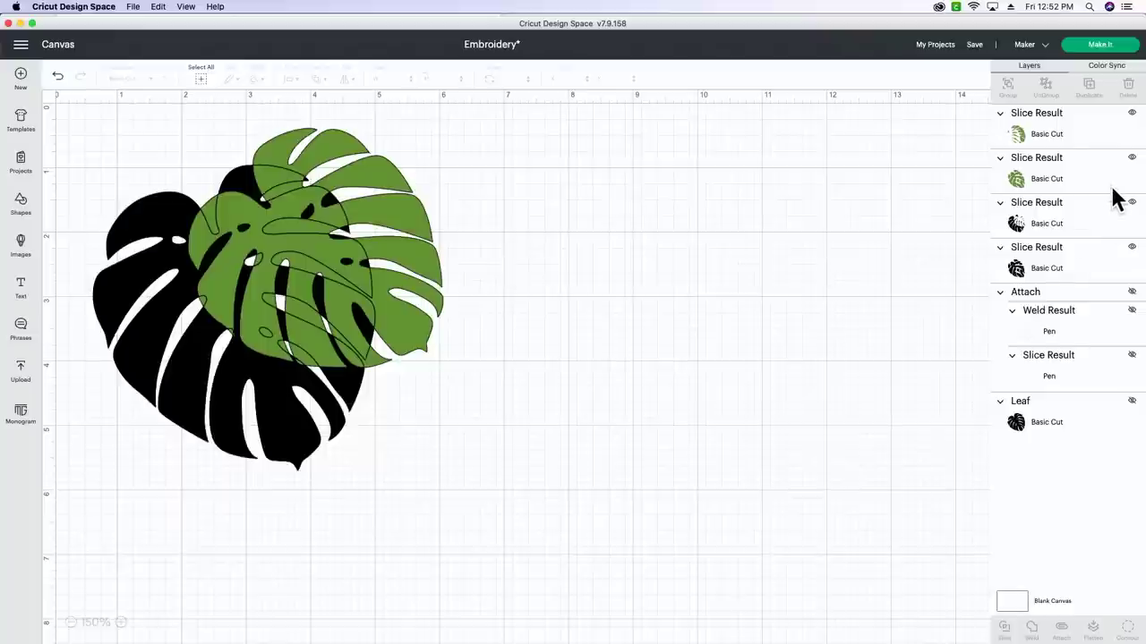
# Delete the black slice piece that covers the overlap, keeping the remaining black leaf piece.
pyautogui.click(1027, 224)
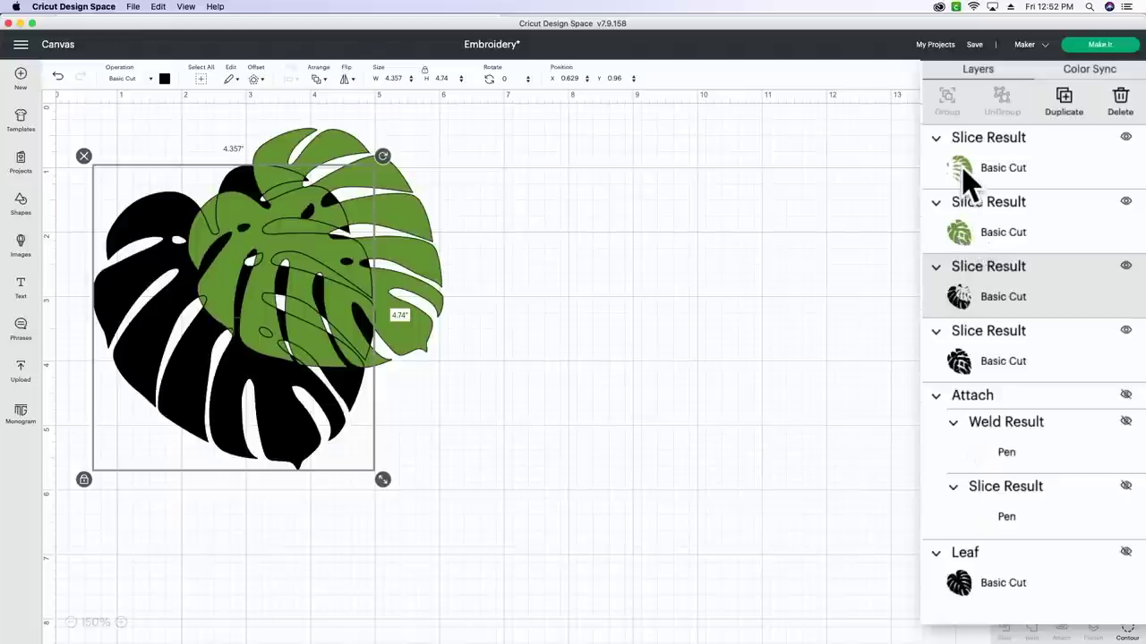
pyautogui.click(993, 372)
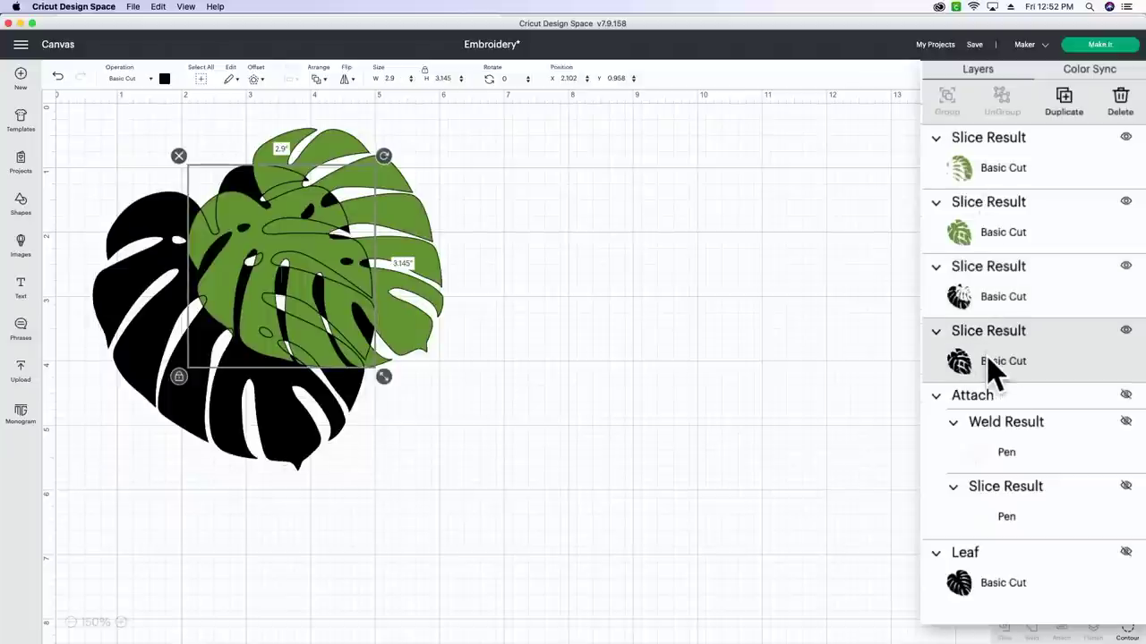
pyautogui.press('Delete')
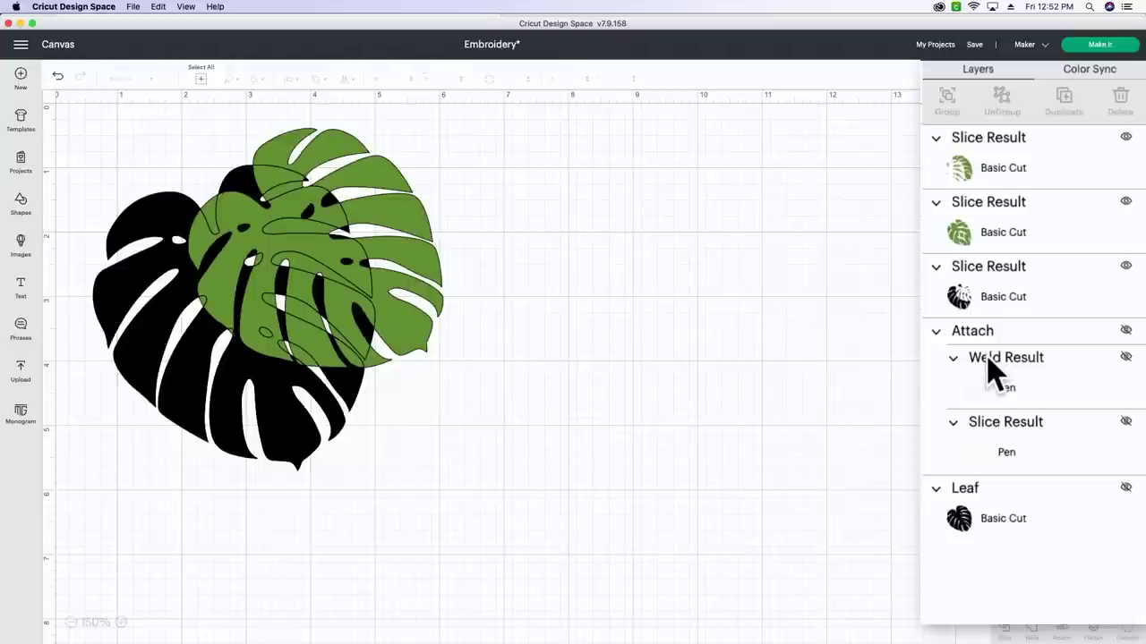
# Weld the two green slice pieces into one complete leaf.
pyautogui.click(1003, 225)
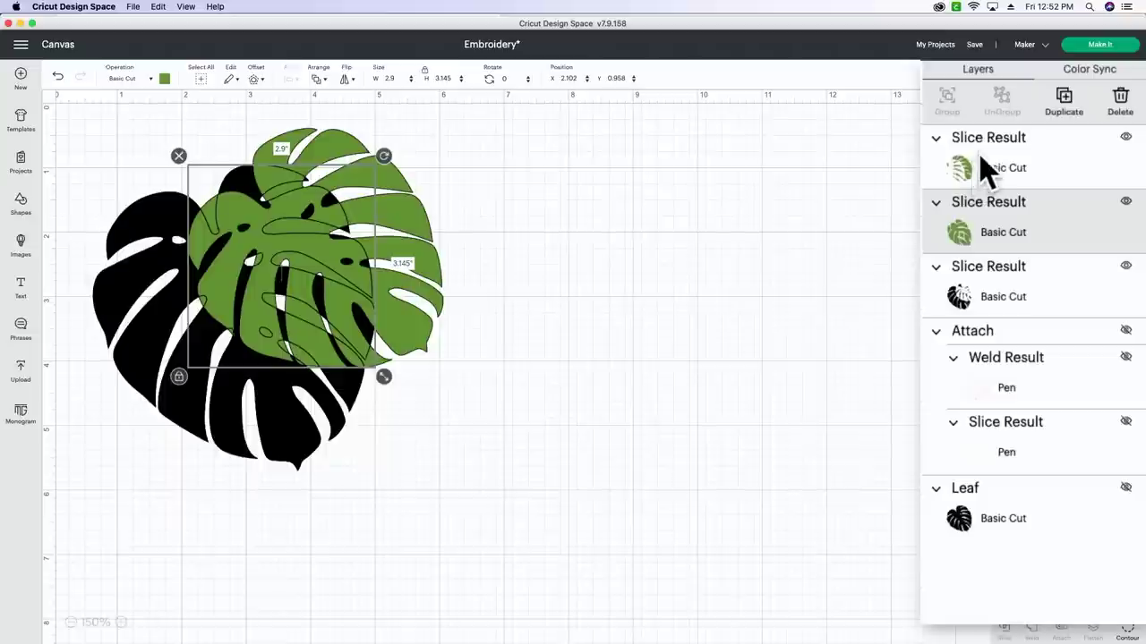
pyautogui.keyDown('shift'); pyautogui.click(985, 169); pyautogui.keyUp('shift')
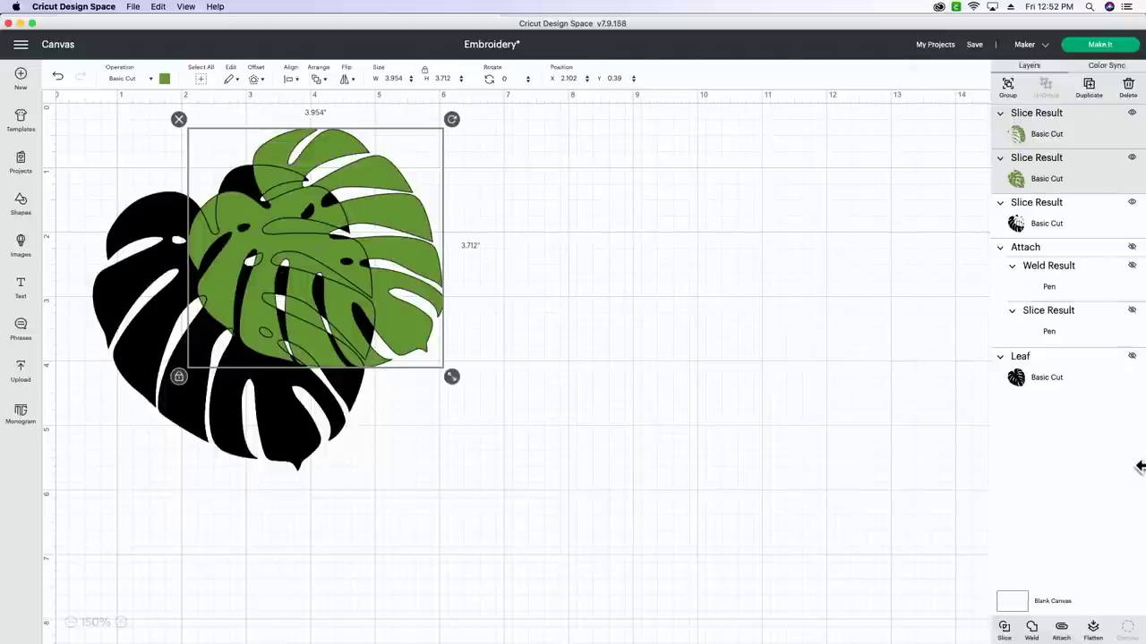
pyautogui.click(1033, 630)
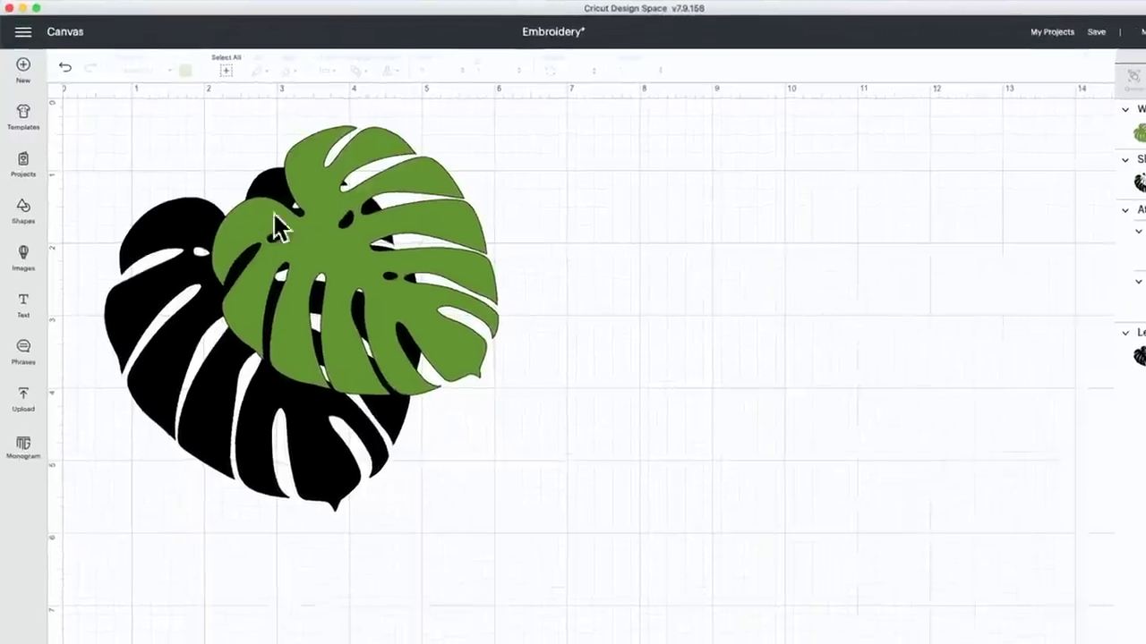
# Move the welded green leaf off the black one to check the cutout beneath, and undo the move.
pyautogui.click(394, 284)
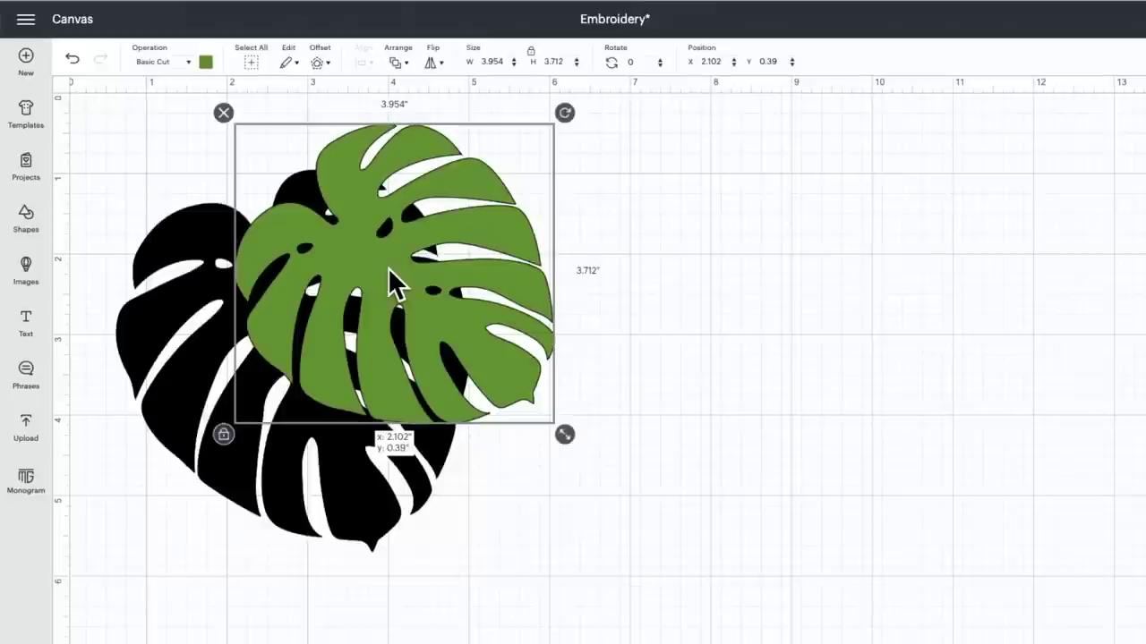
pyautogui.moveTo(394, 284)
pyautogui.mouseDown()
pyautogui.moveTo(775, 286)
pyautogui.moveTo(800, 301)
pyautogui.moveTo(596, 276)
pyautogui.moveTo(387, 283)
pyautogui.mouseUp()
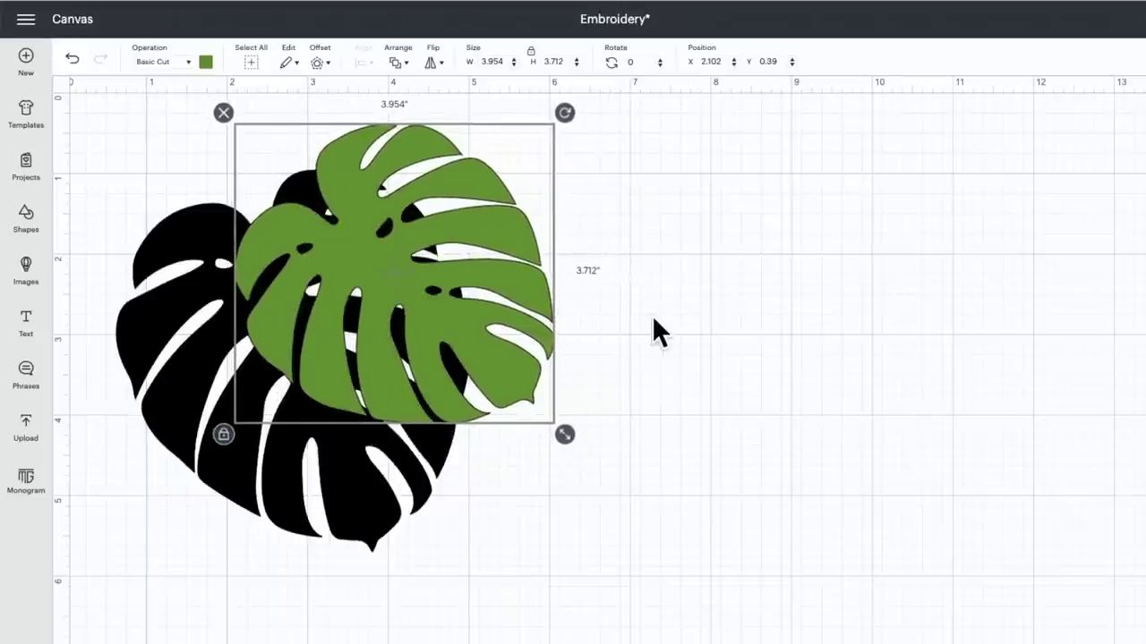
pyautogui.click(652, 319)
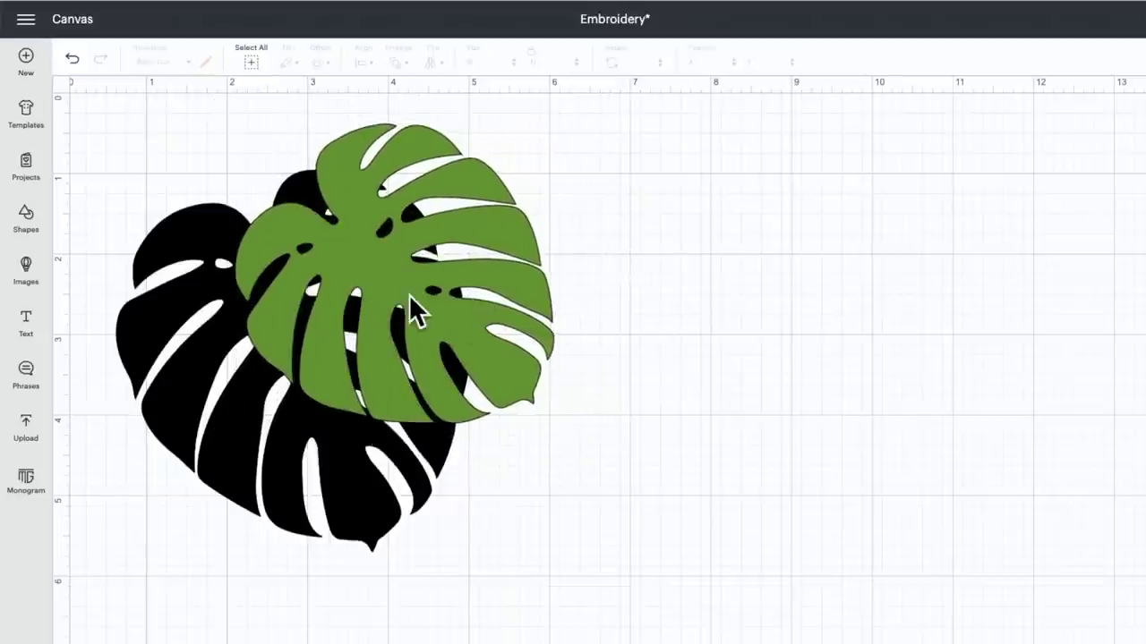
pyautogui.moveTo(365, 282); pyautogui.dragTo(761, 307)
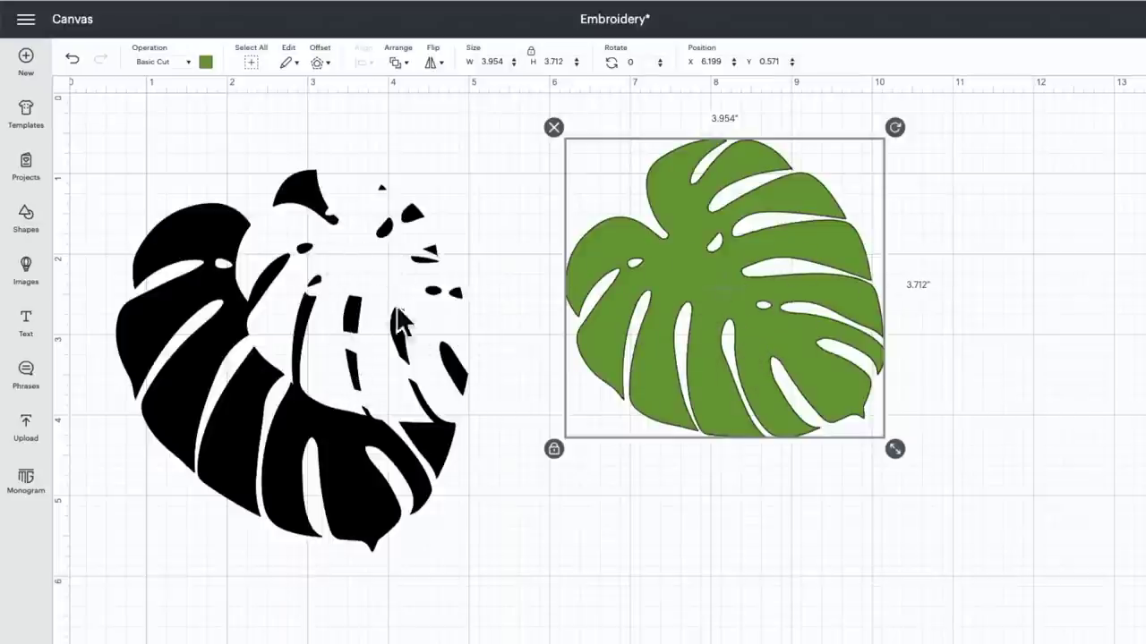
pyautogui.hscroll(-1, 757, 322)
pyautogui.click(77, 59)
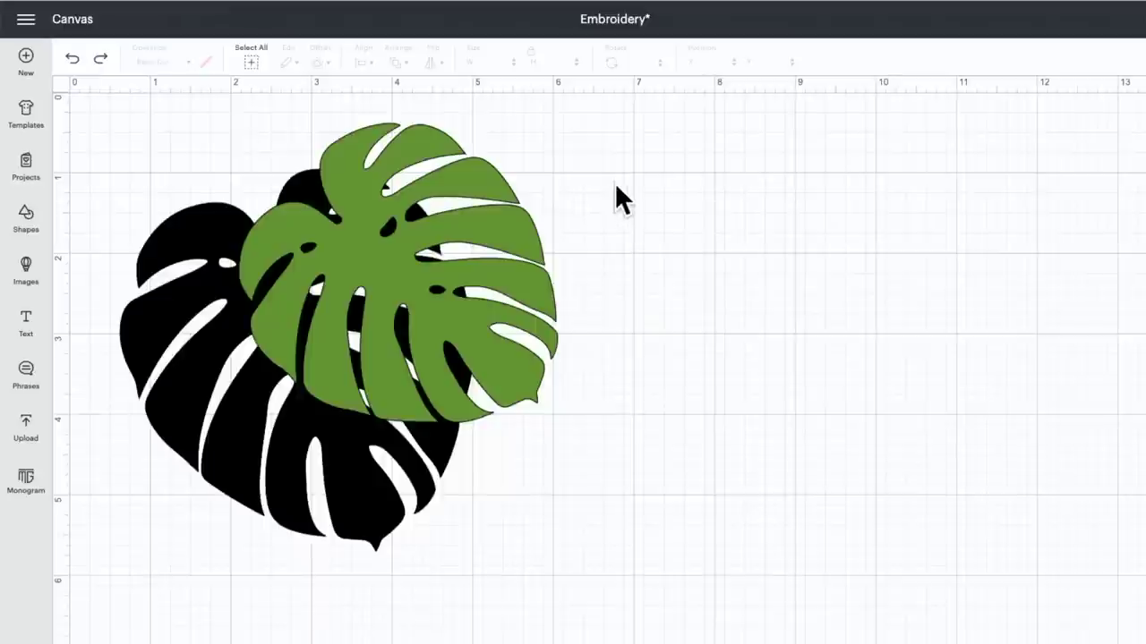
# Set both the green leaf and the cut-out black leaf to the Pen operation.
pyautogui.moveTo(613, 177); pyautogui.dragTo(228, 507)
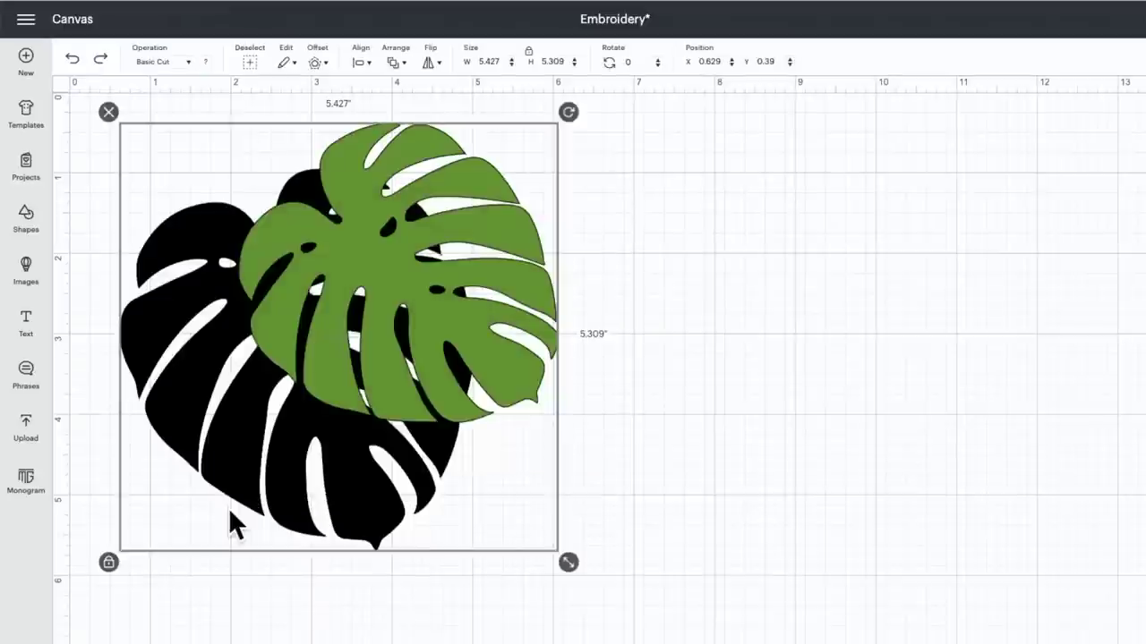
pyautogui.click(159, 61)
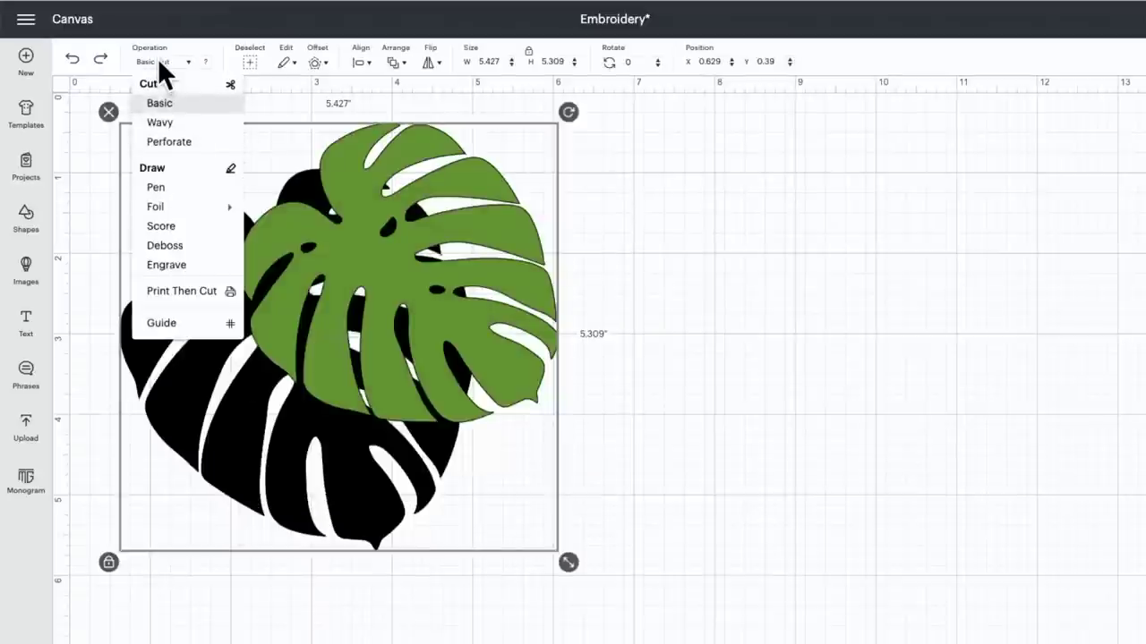
pyautogui.click(155, 188)
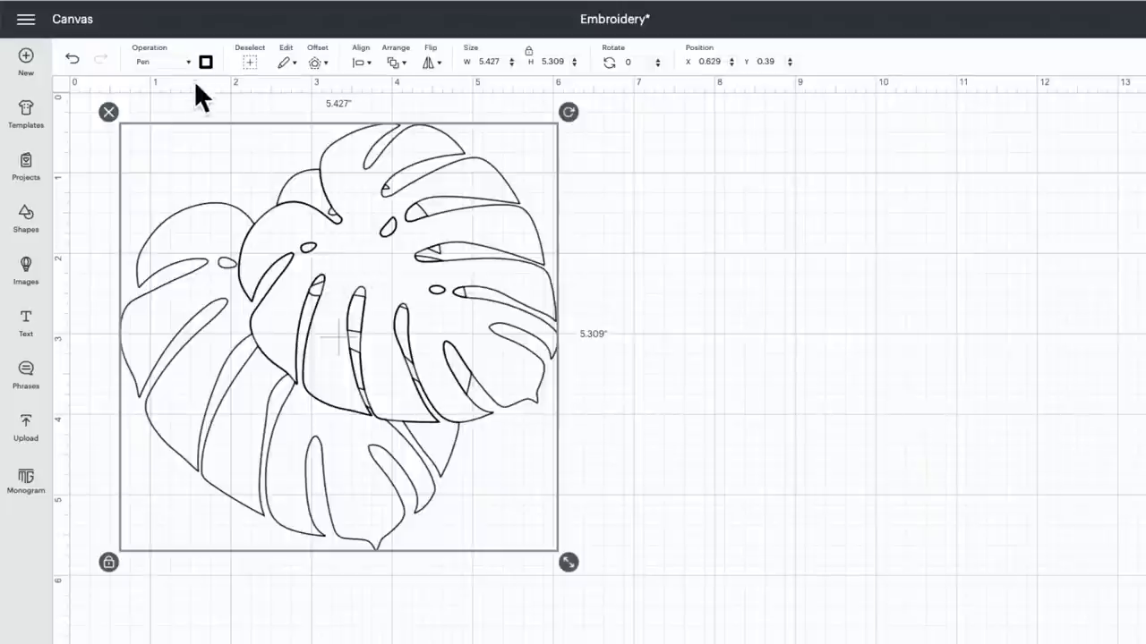
pyautogui.click(743, 251)
# Set the front monstera leaf's pen colour to Raspberry, keeping the Fine Point (0.4mm) pen.
pyautogui.click(374, 277)
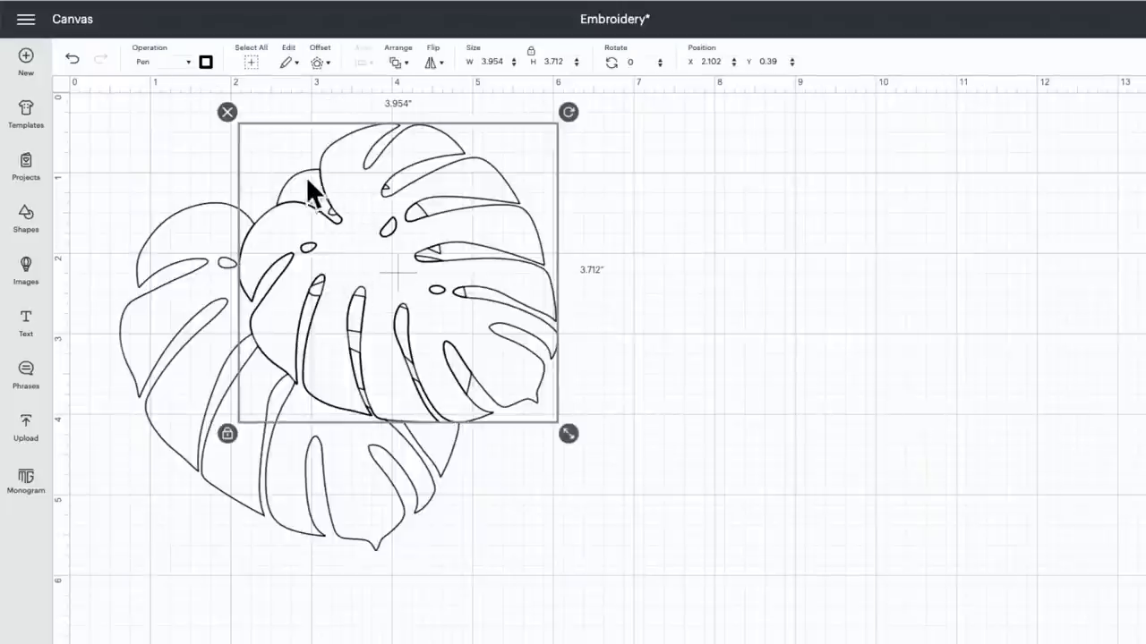
pyautogui.click(206, 61)
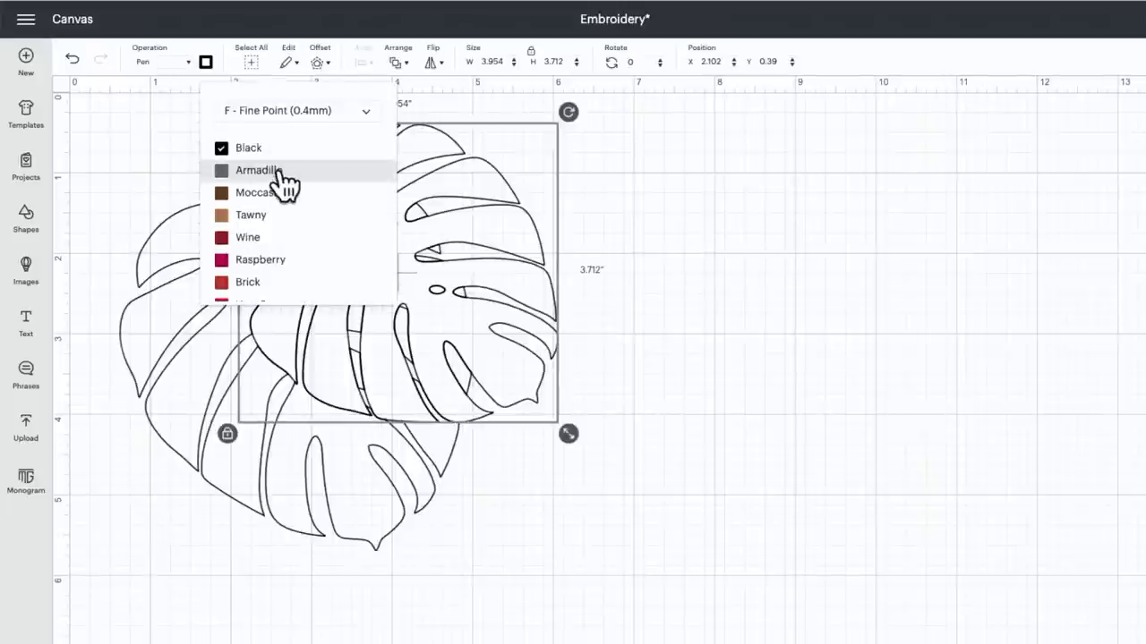
pyautogui.scroll(-5, 279, 184)
pyautogui.scroll(4, 281, 185)
pyautogui.scroll(6, 281, 184)
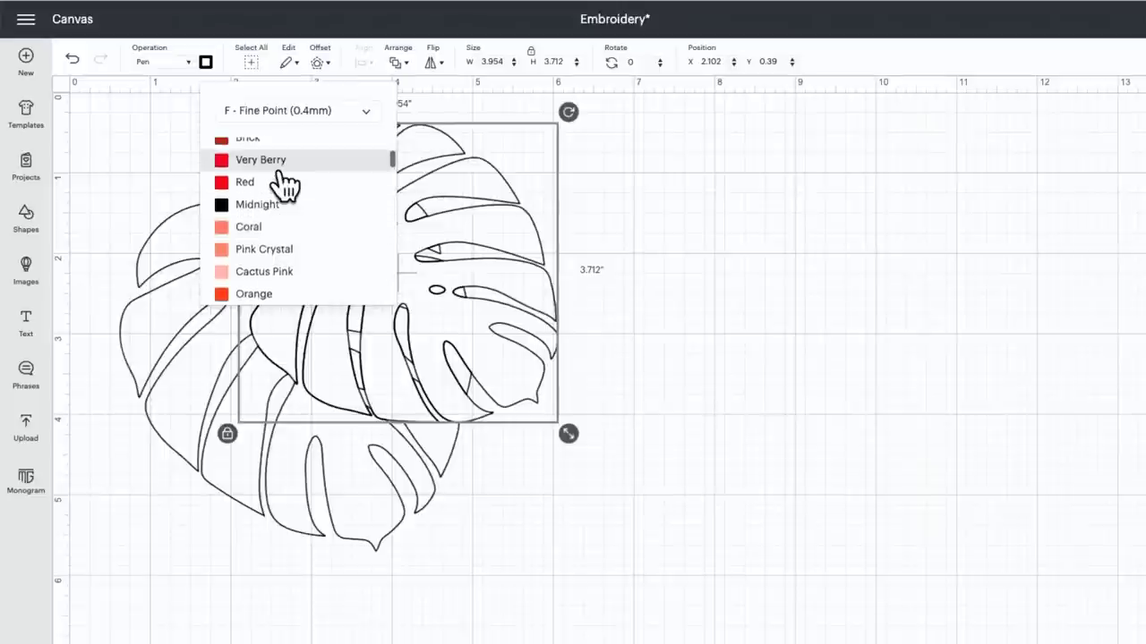
pyautogui.click(269, 202)
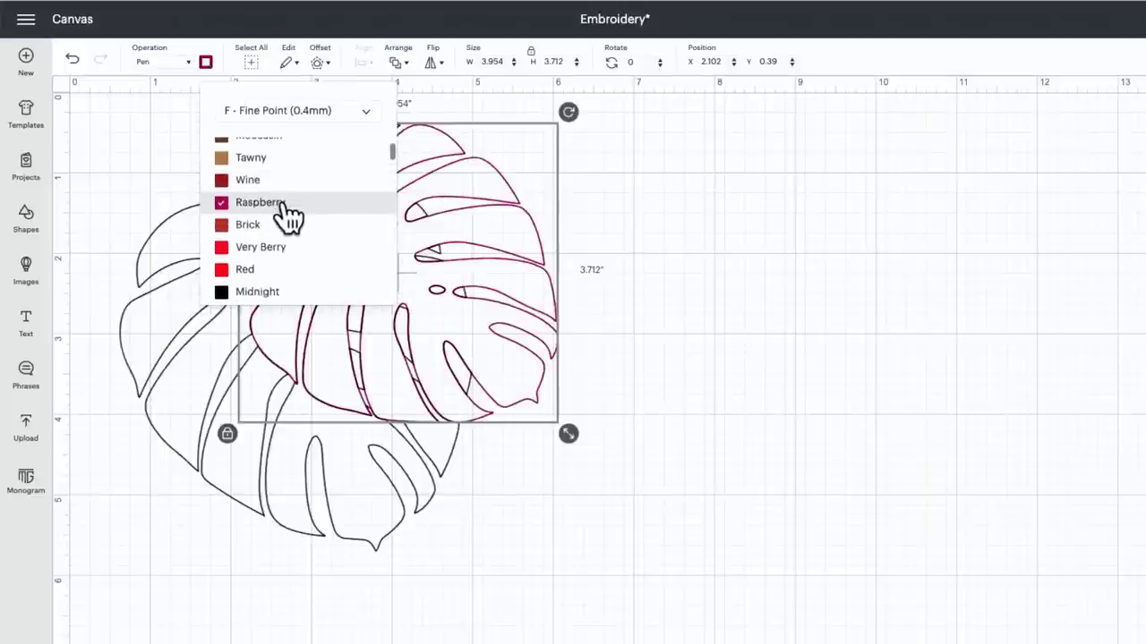
pyautogui.click(741, 204)
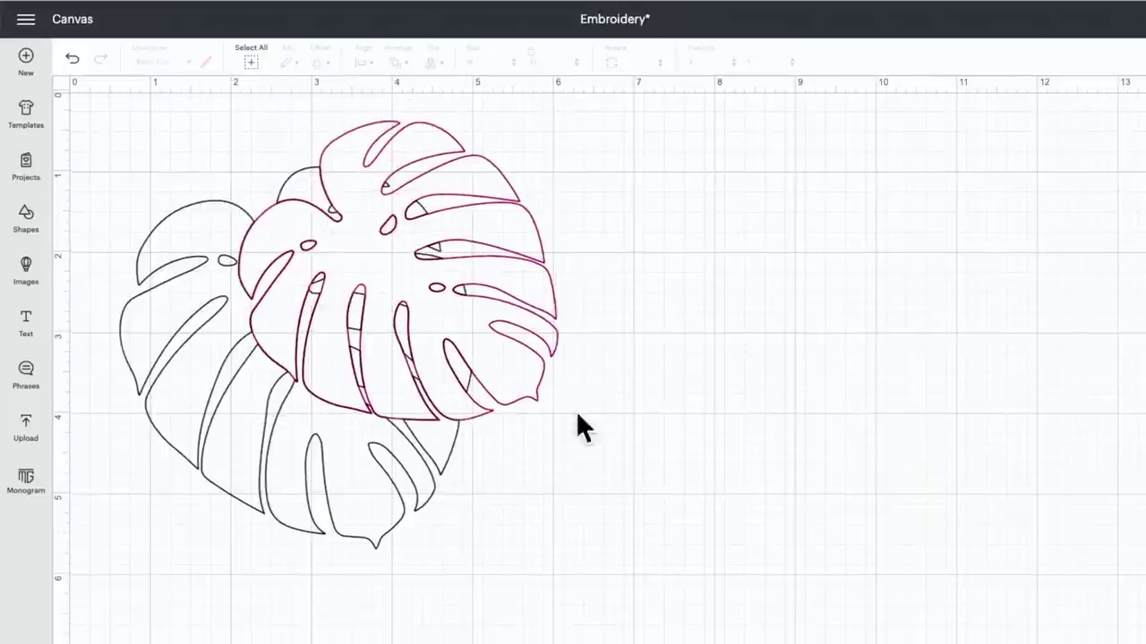
# Set the rear monstera leaf's pen colour to Sour Apple.
pyautogui.click(388, 538)
pyautogui.click(205, 62)
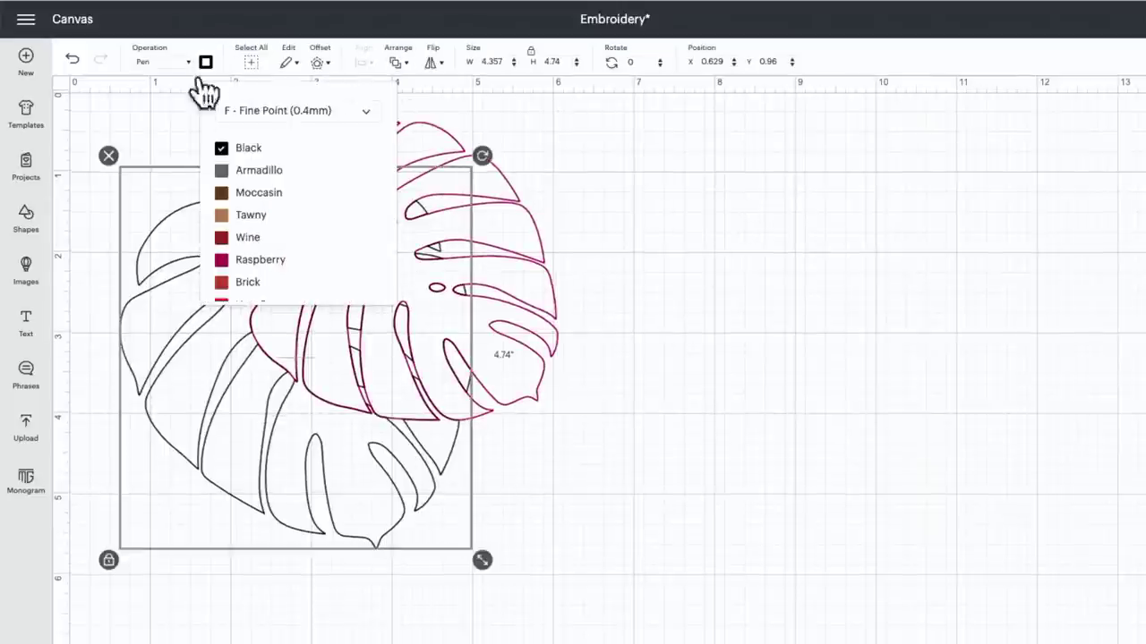
pyautogui.scroll(-5, 257, 219)
pyautogui.scroll(-3, 257, 221)
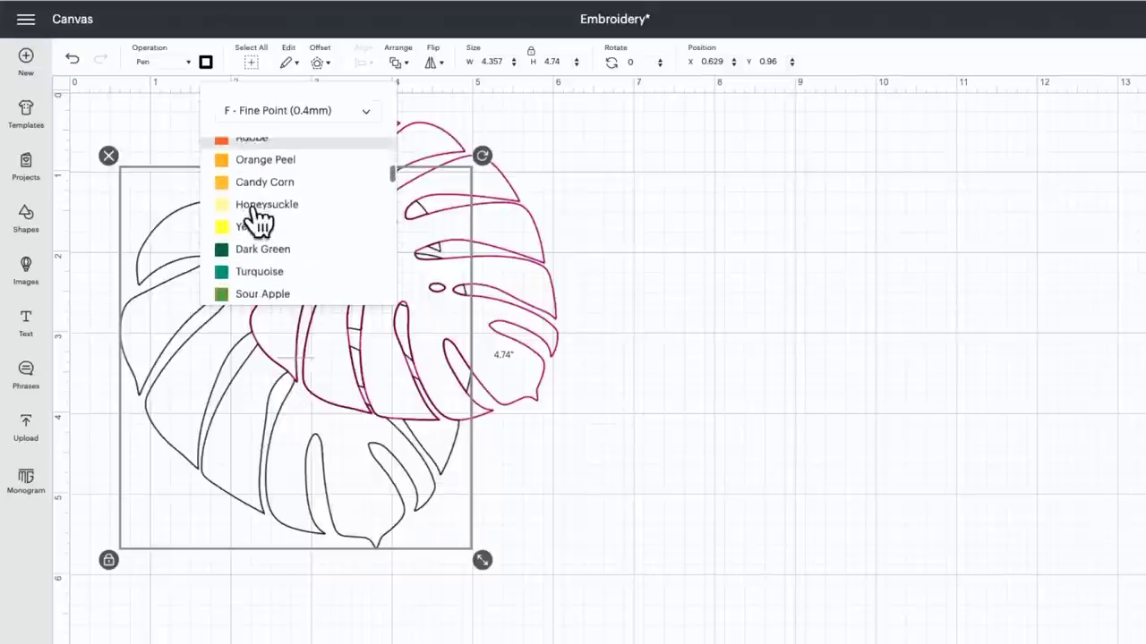
pyautogui.click(268, 281)
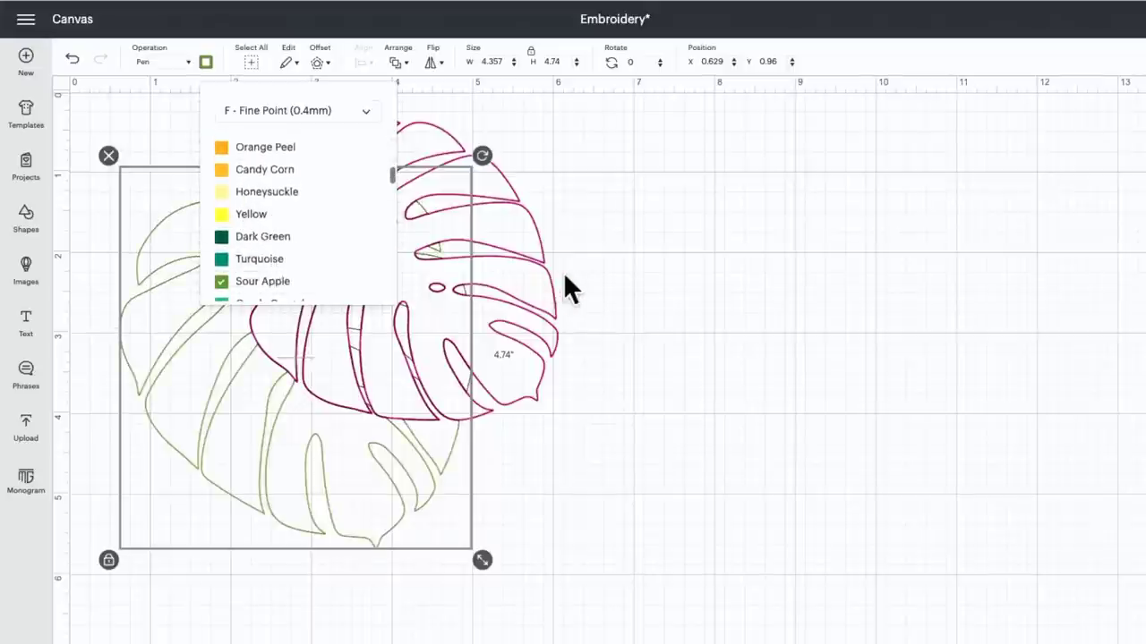
pyautogui.click(583, 274)
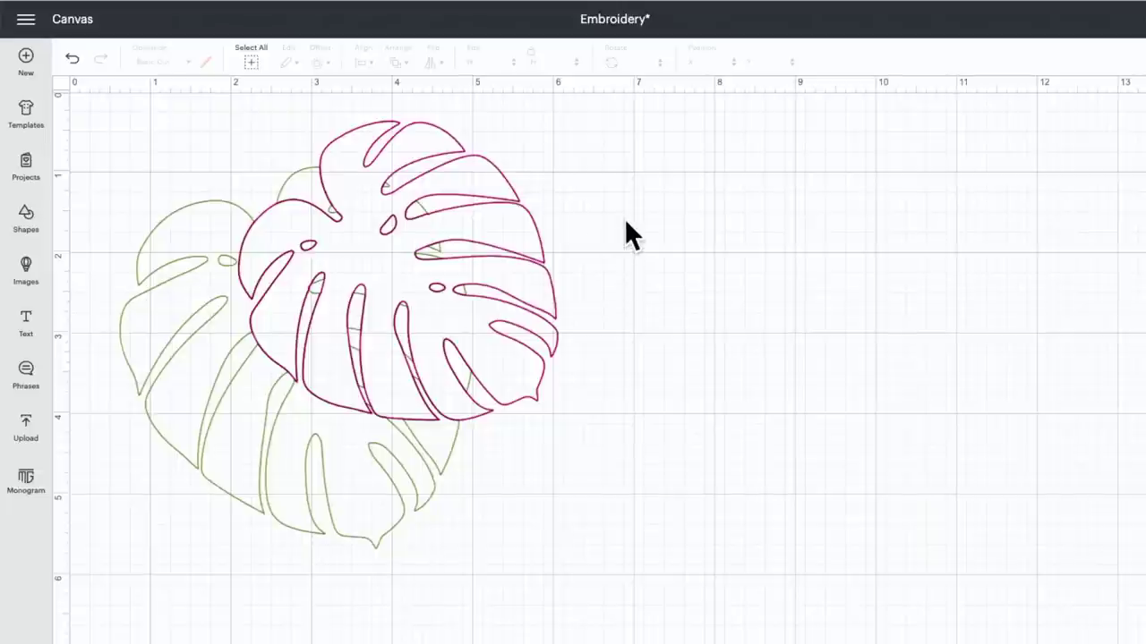
# Try grouping and welding the two leaves into a single shape, and undo the weld.
pyautogui.moveTo(583, 159); pyautogui.dragTo(181, 514)
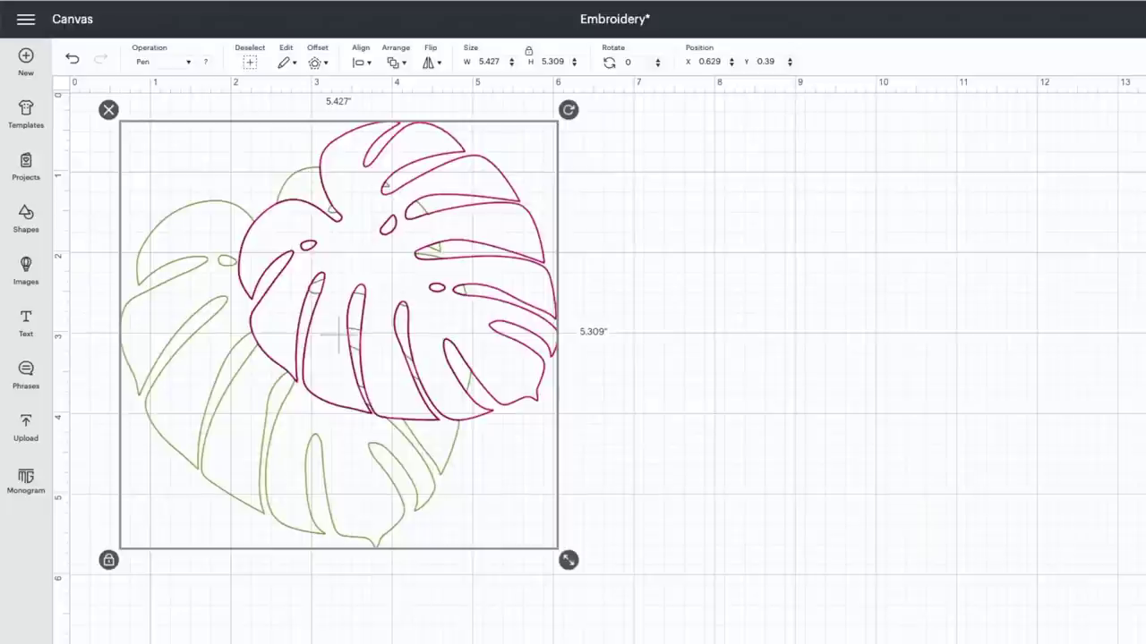
pyautogui.hotkey('ctrl', 'g')
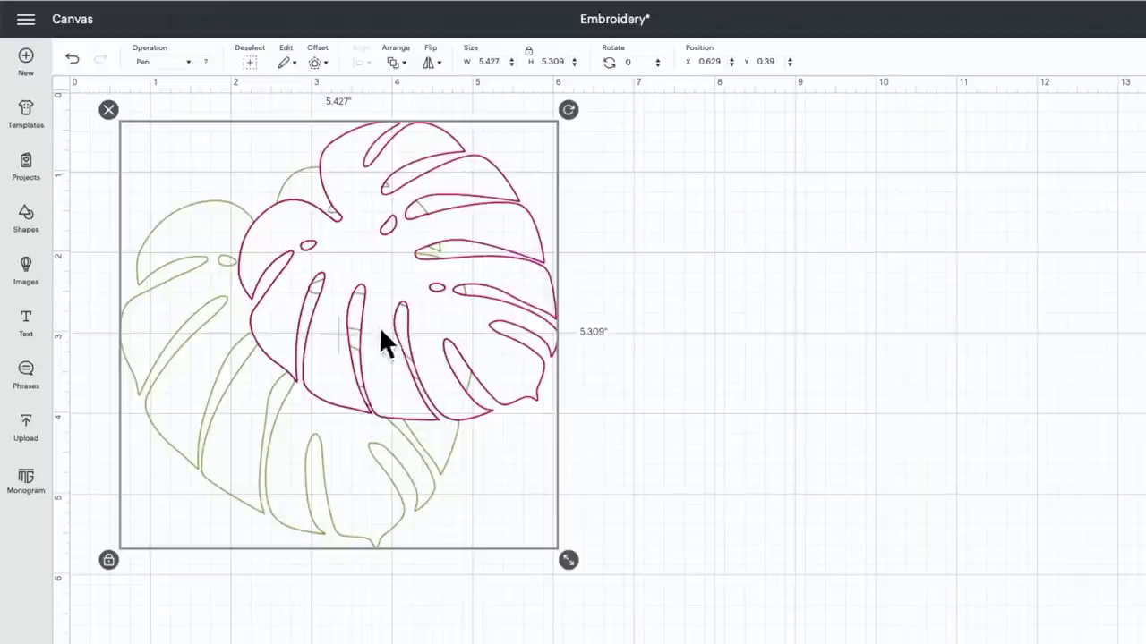
pyautogui.press('Escape')
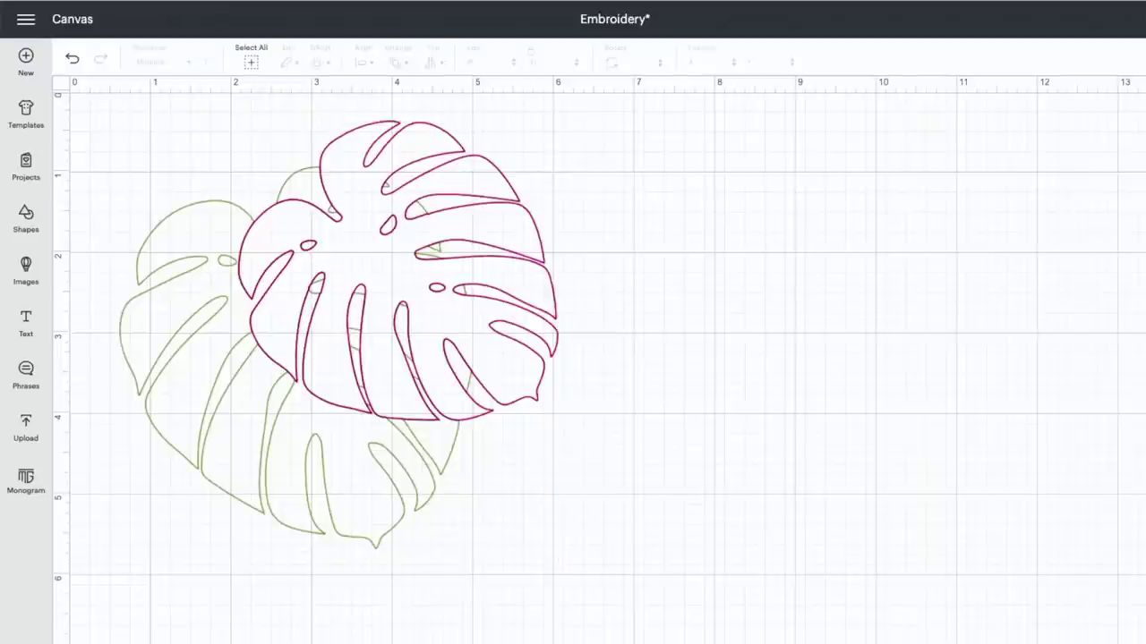
pyautogui.moveTo(685, 205); pyautogui.dragTo(289, 438)
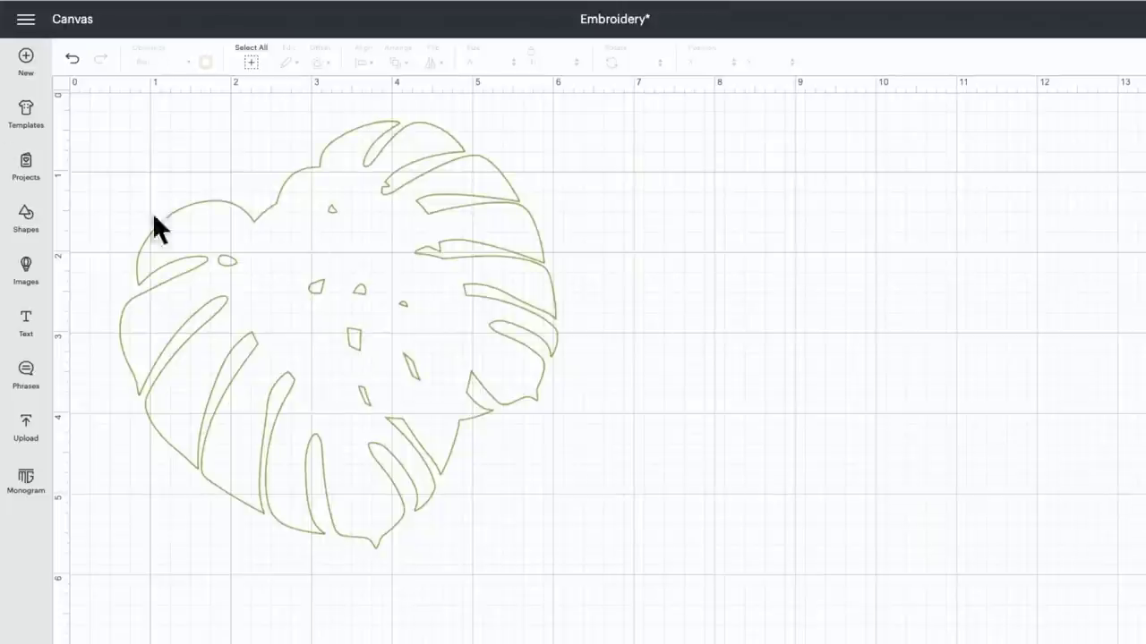
pyautogui.click(75, 59)
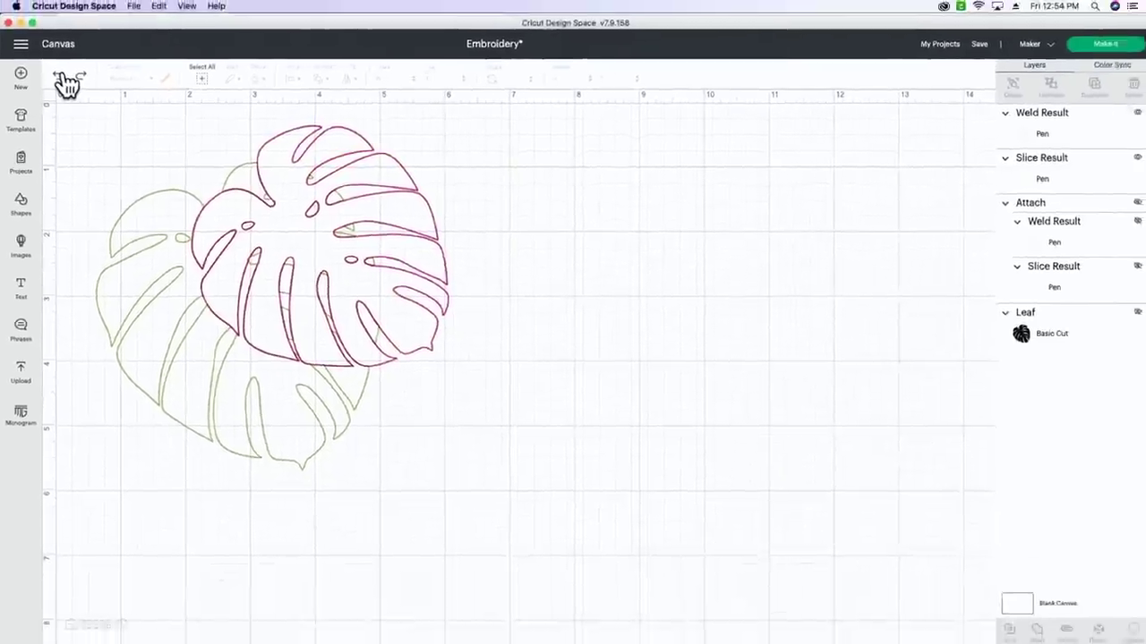
# Attach the front and rear leaf outlines to each other so they draw together in position.
pyautogui.moveTo(557, 199); pyautogui.dragTo(236, 439)
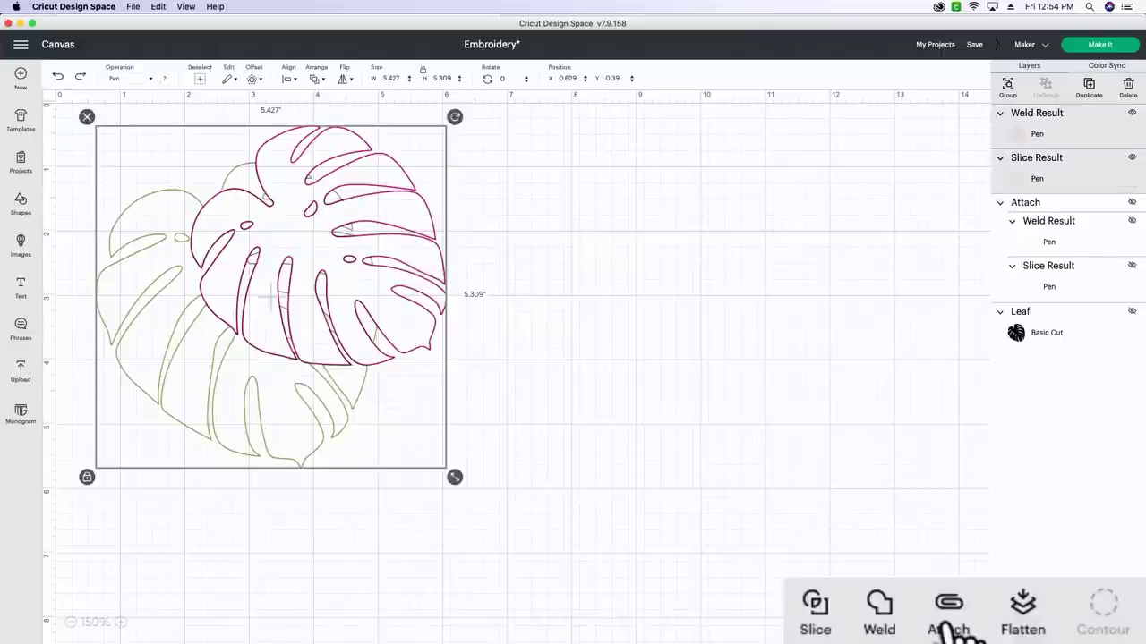
pyautogui.click(949, 617)
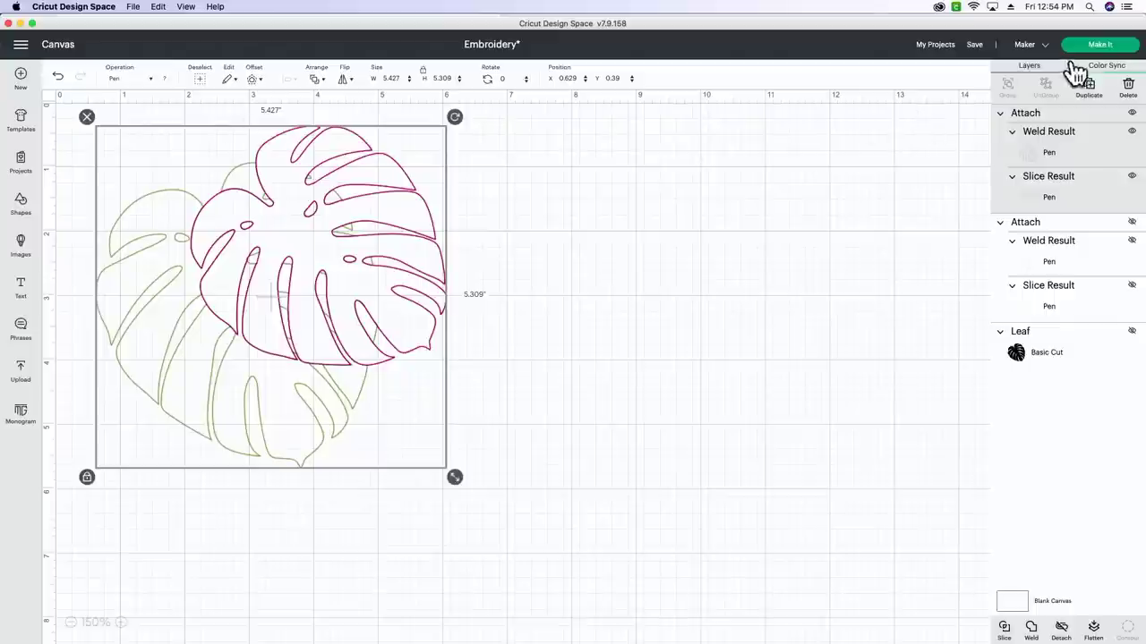
# Send the attached design to be made and set the base material to Heavy Cardstock – 100 lb (270 gsm).
pyautogui.click(1098, 44)
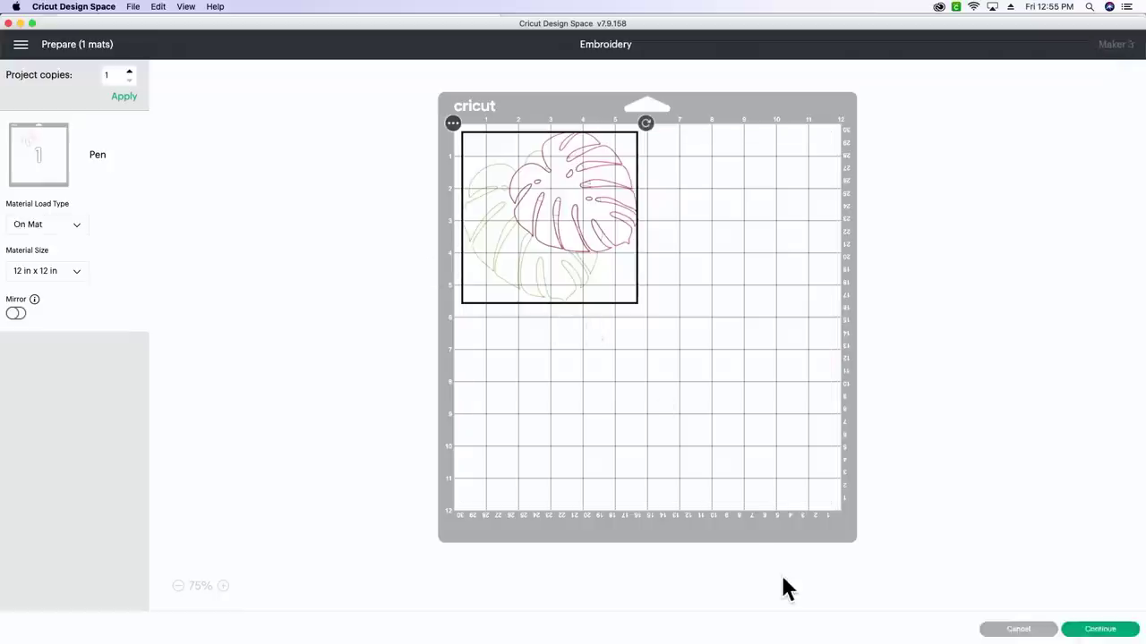
pyautogui.click(1123, 630)
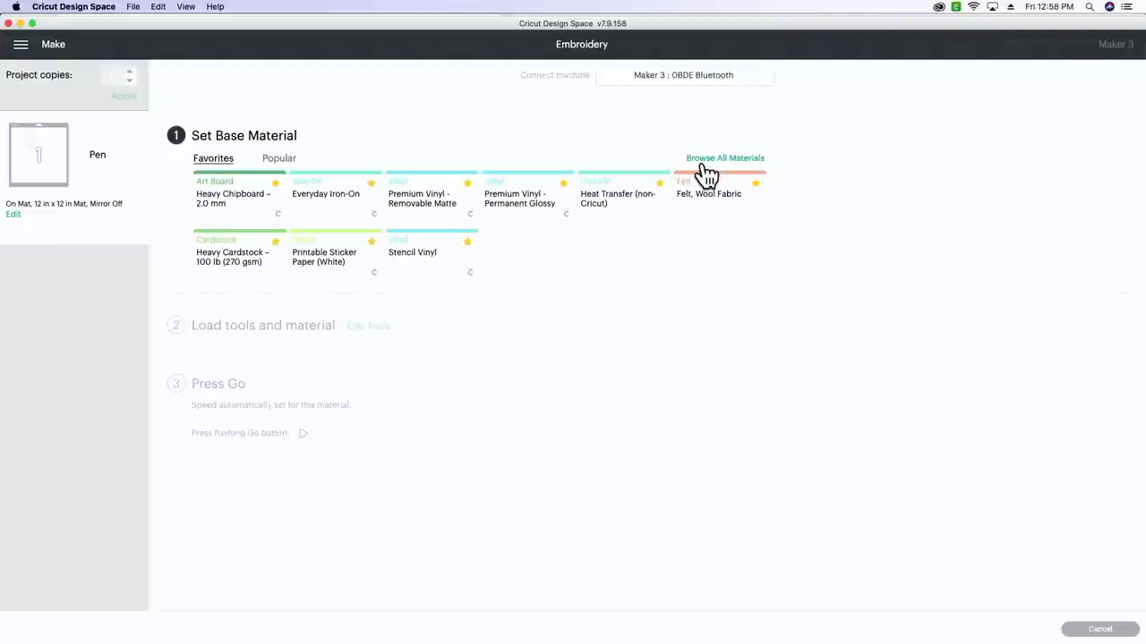
pyautogui.click(229, 276)
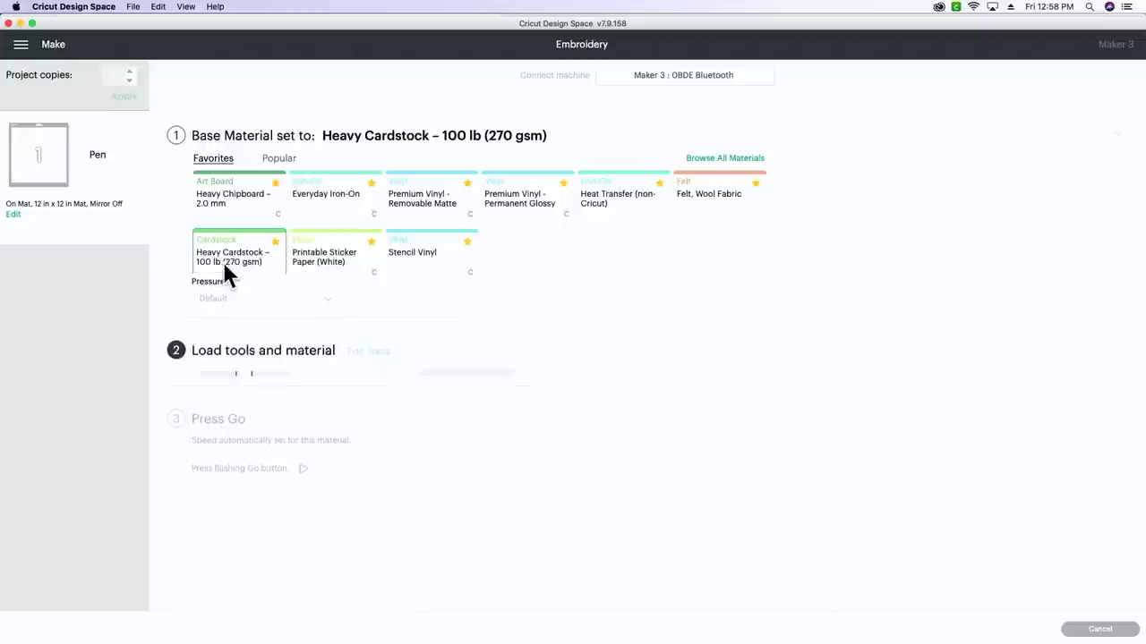